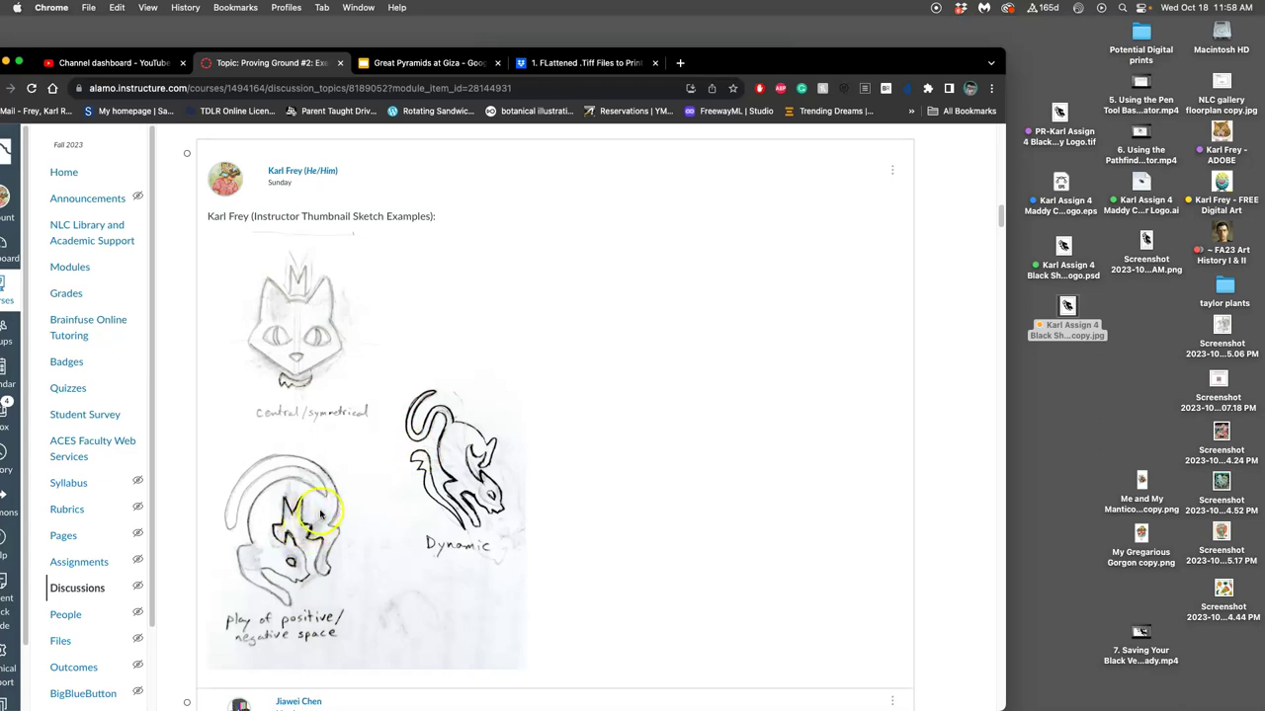
Scroll through the current Canvas module page to review its content.
scroll(319, 513, "up", 8)
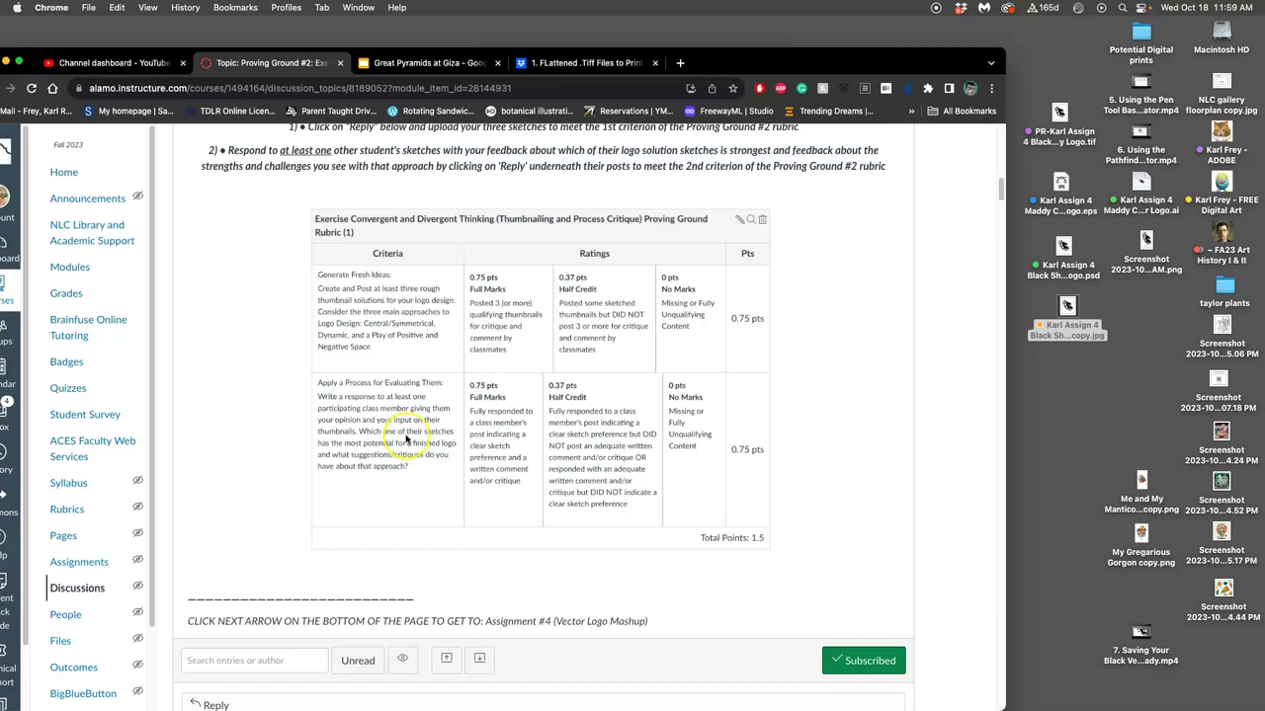
scroll(406, 442, "down", 10)
scroll(405, 442, "down", 2)
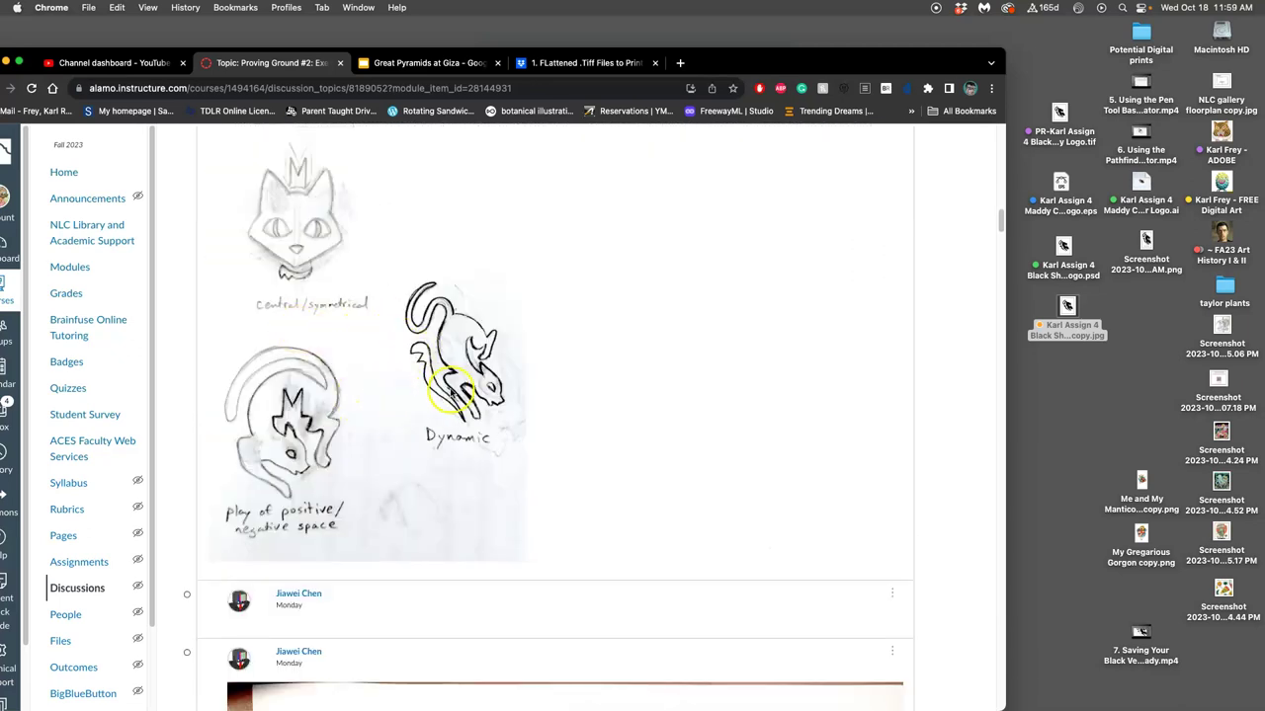
scroll(452, 394, "down", 5)
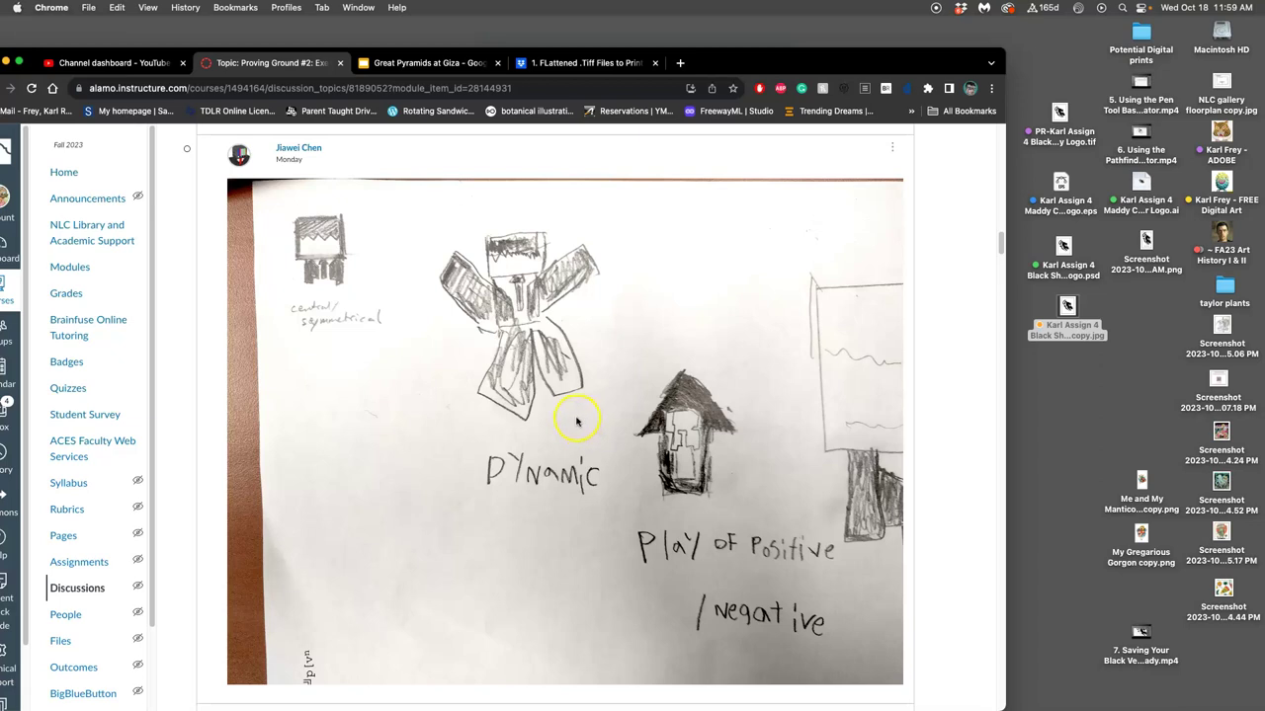
scroll(578, 425, "down", 8)
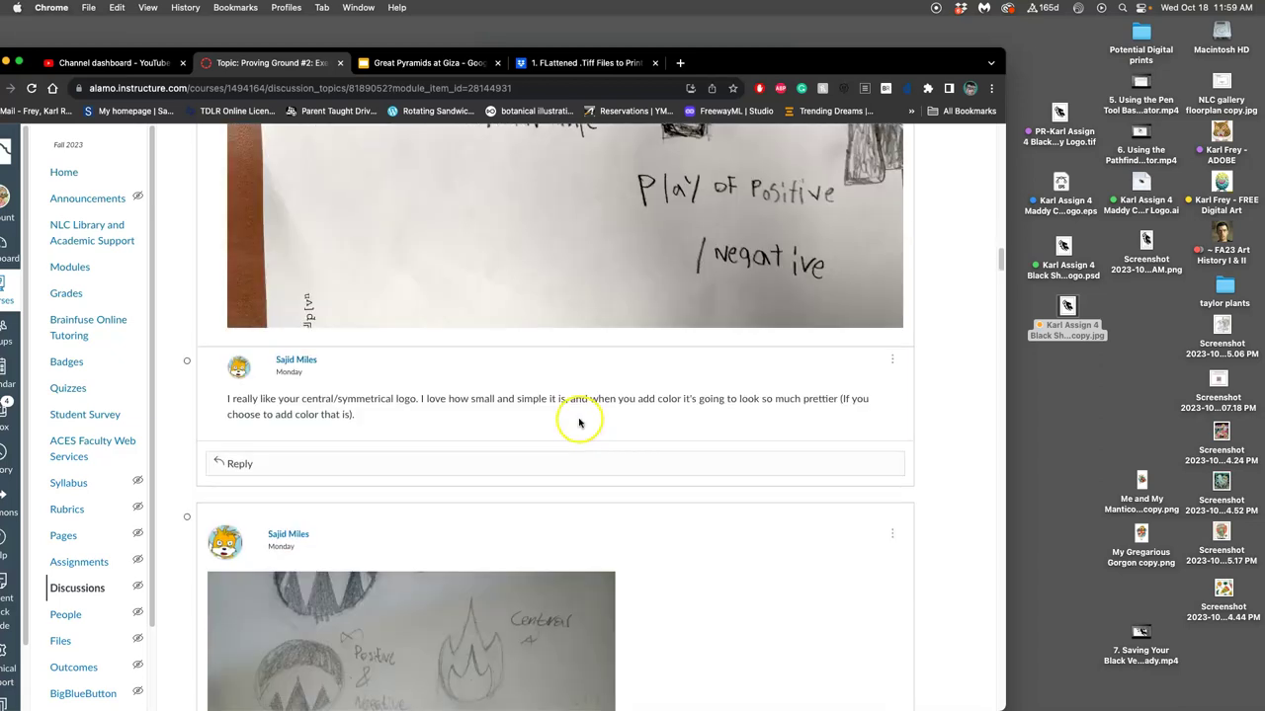
scroll(580, 423, "down", 15)
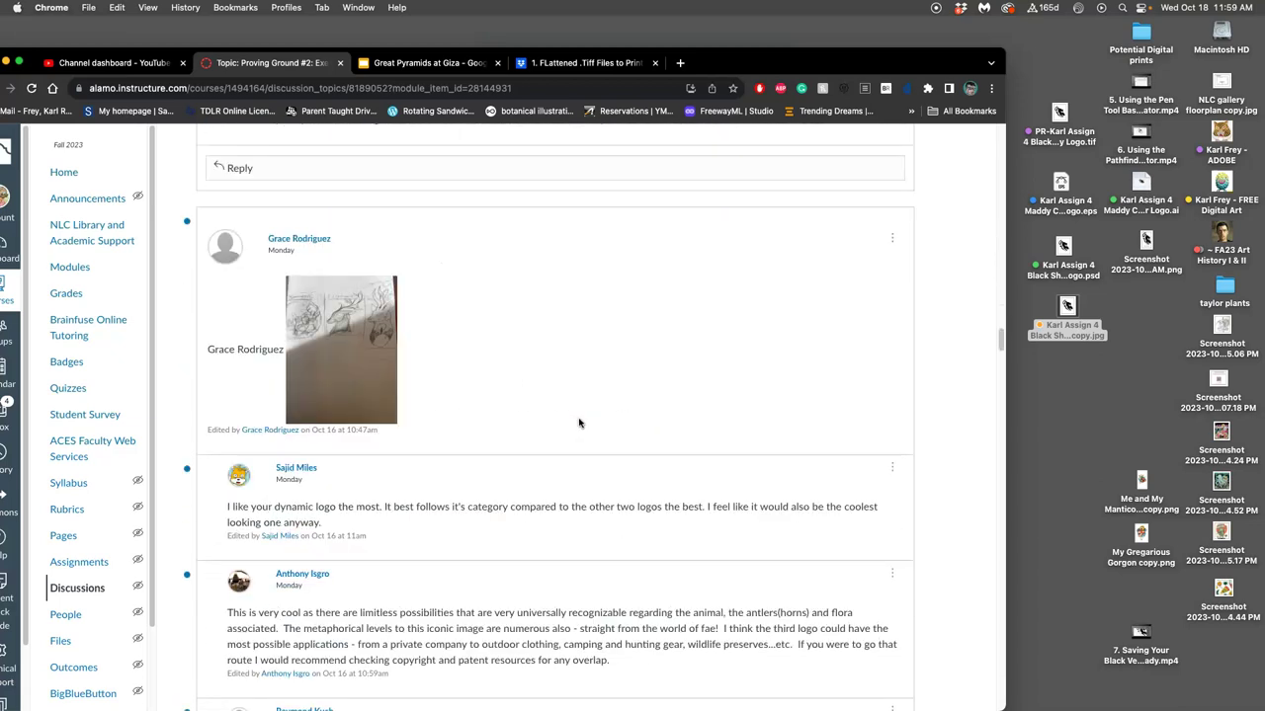
scroll(579, 424, "down", 20)
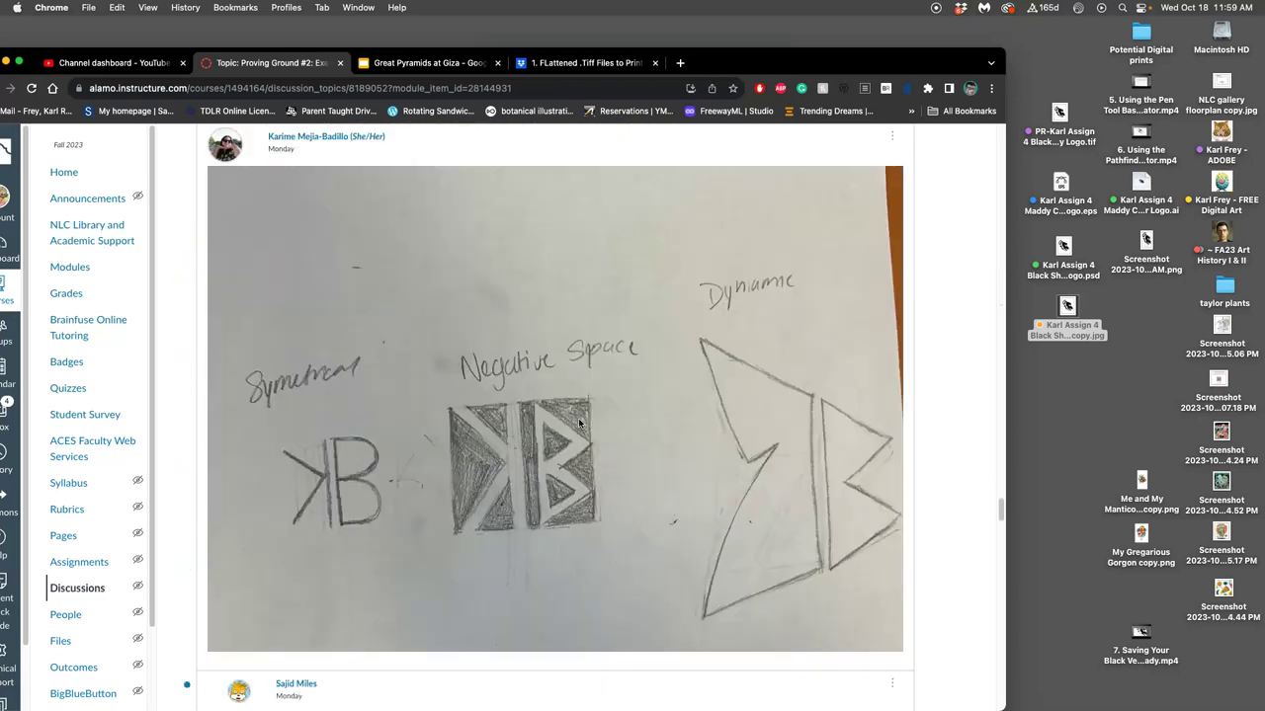
scroll(579, 424, "up", 20)
scroll(581, 421, "down", 4)
scroll(580, 421, "down", 12)
scroll(579, 421, "up", 4)
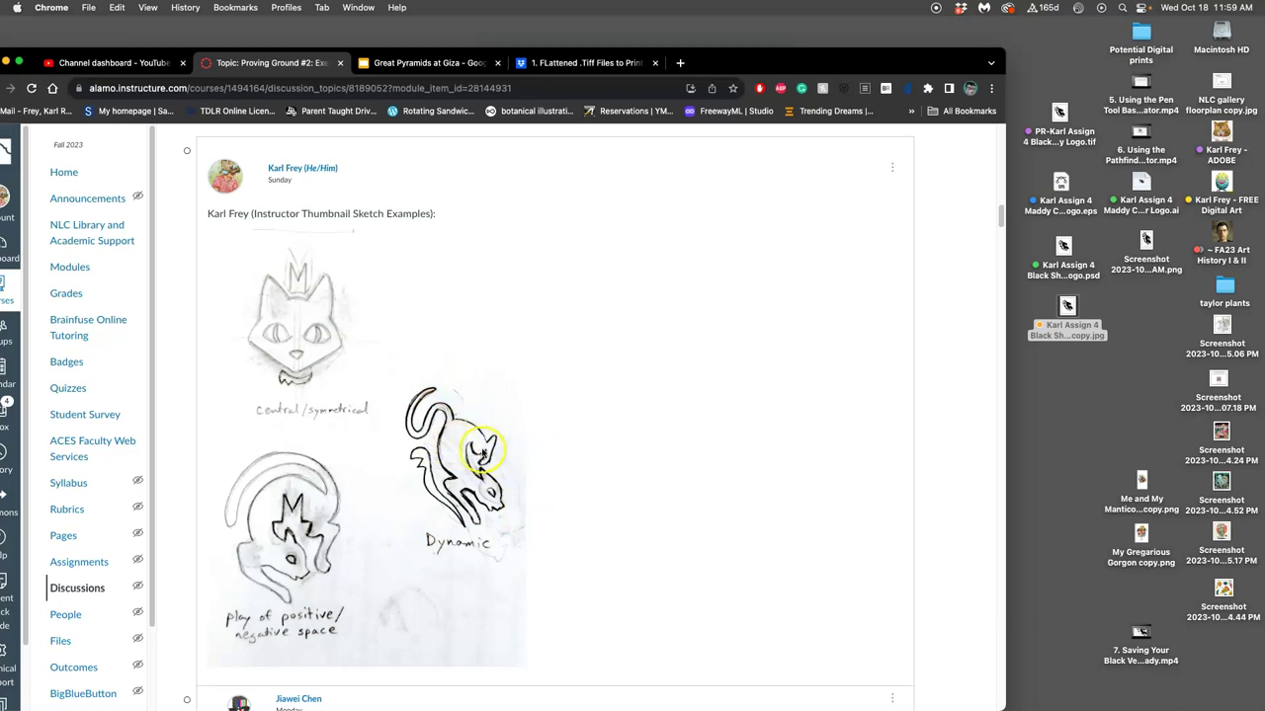
scroll(666, 426, "up", 10)
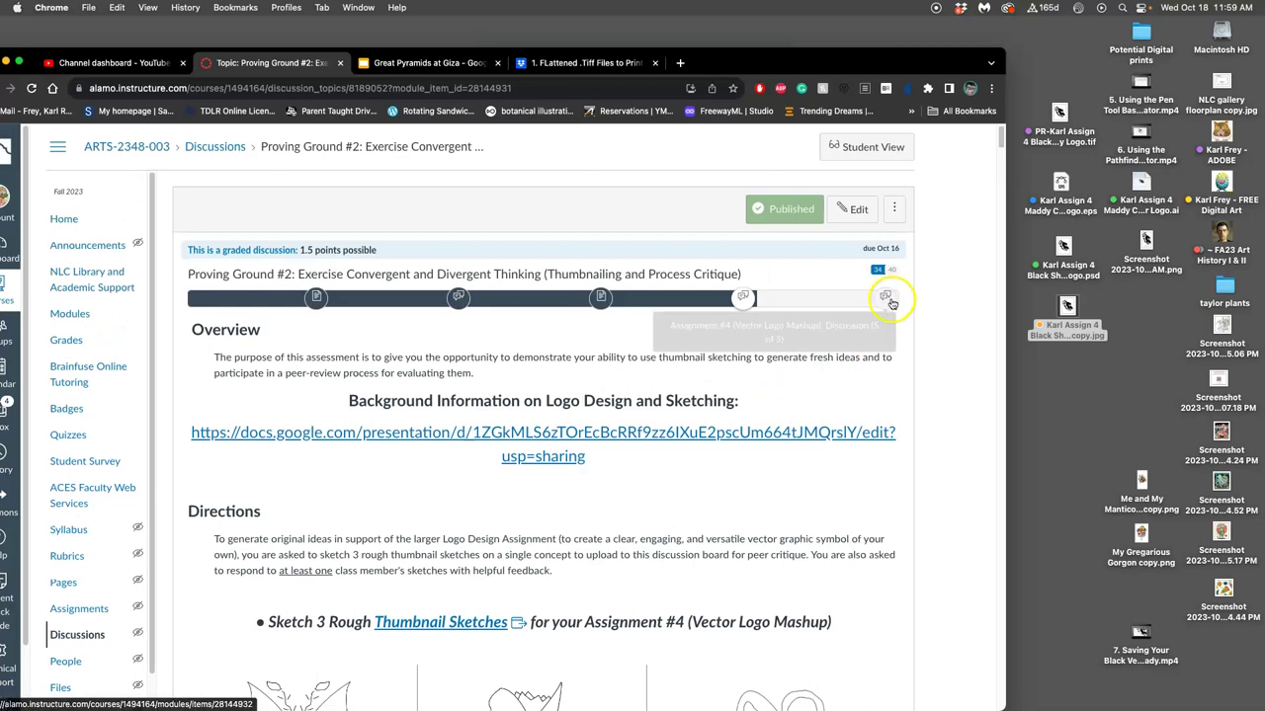
Advance to the Assignment #4 Vector Logo Mashup discussion and scroll to the final black cat logo.
left_click(887, 301)
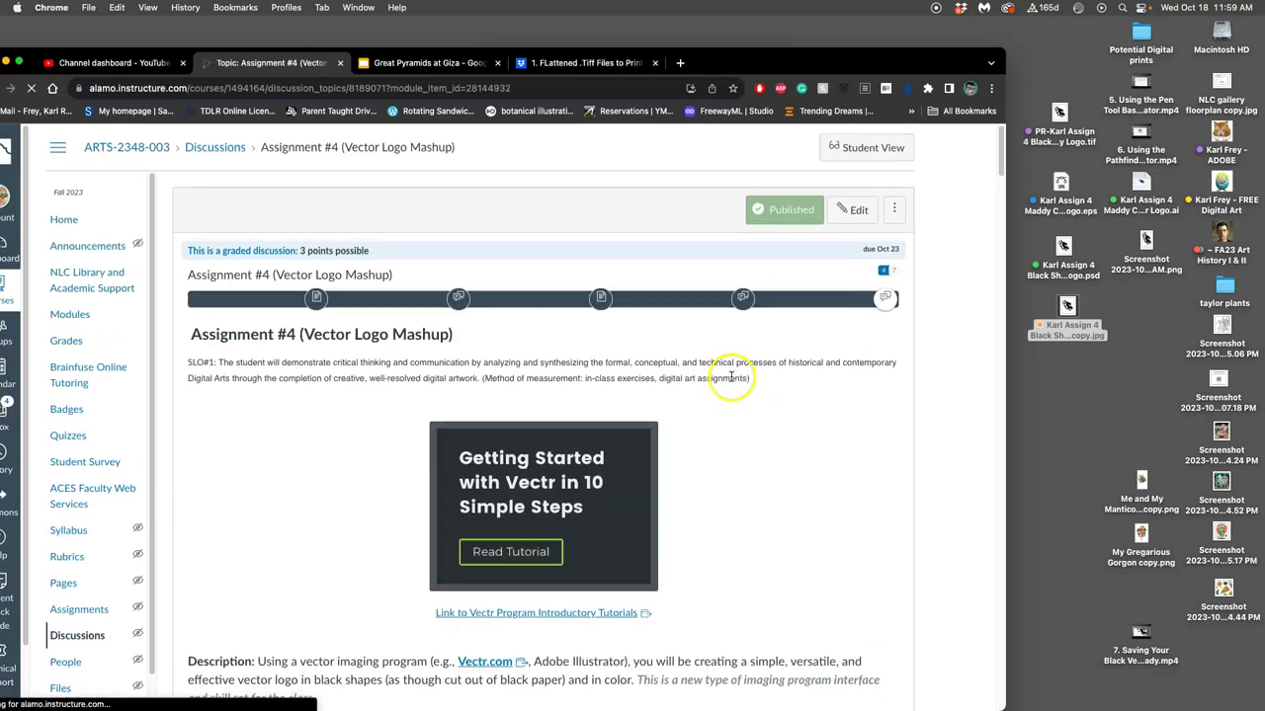
scroll(732, 376, "down", 3)
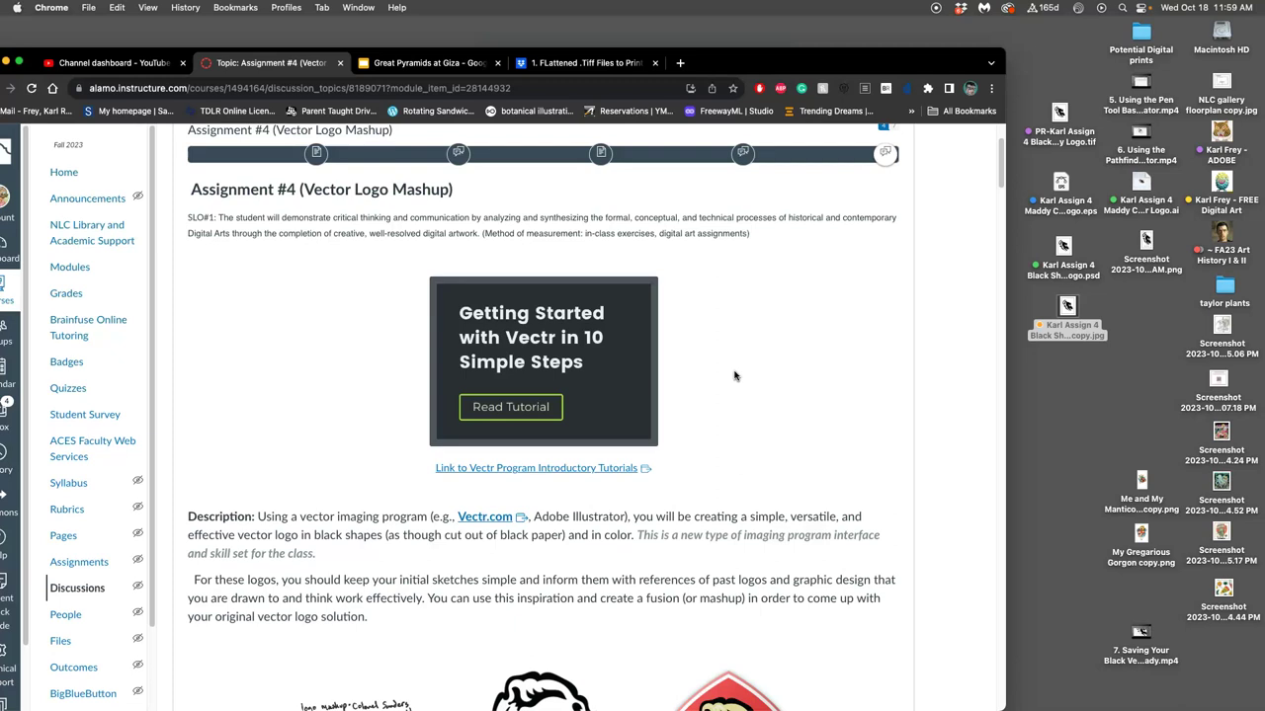
scroll(755, 368, "down", 10)
scroll(753, 374, "up", 3)
scroll(752, 378, "down", 5)
scroll(712, 373, "down", 2)
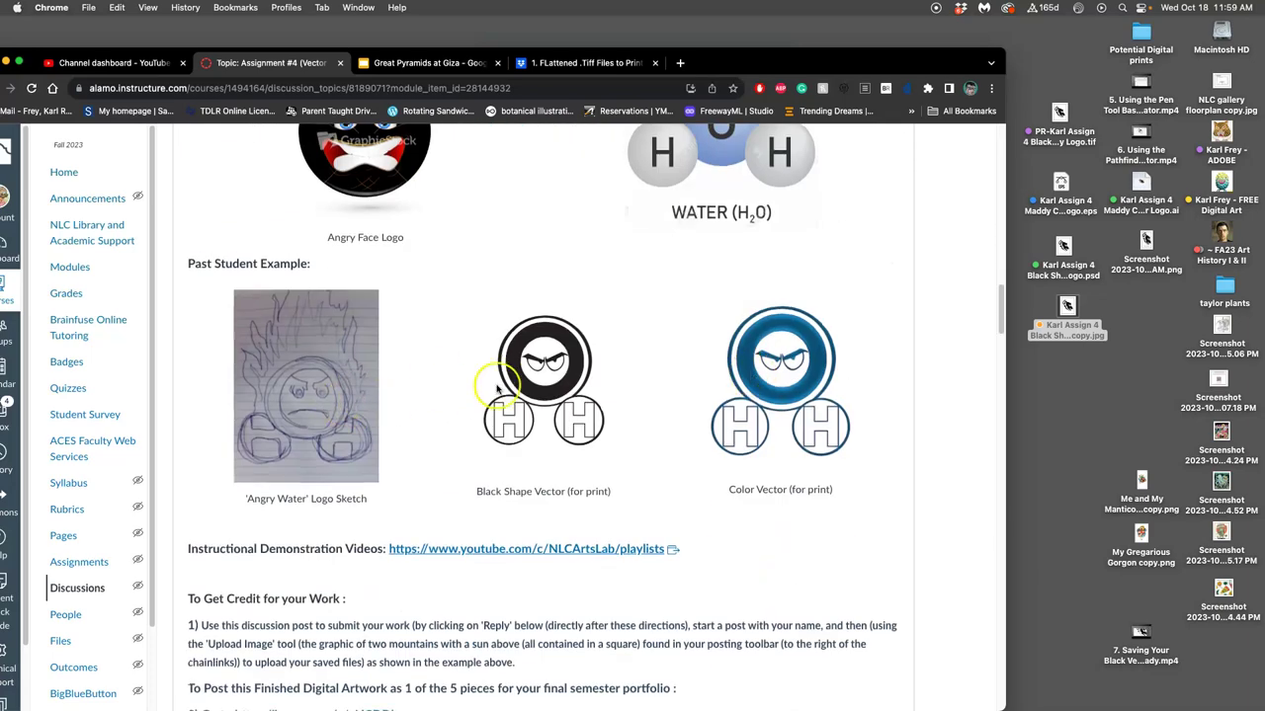
scroll(499, 380, "down", 10)
scroll(499, 388, "down", 5)
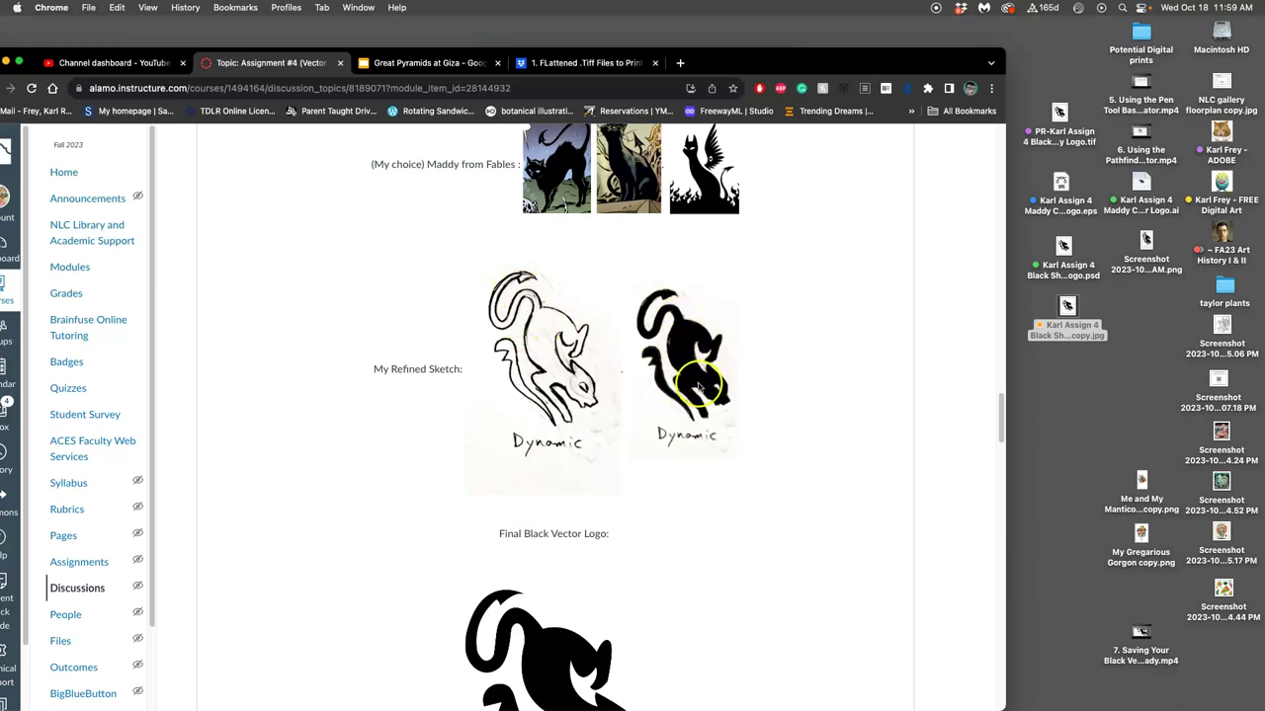
scroll(697, 385, "down", 5)
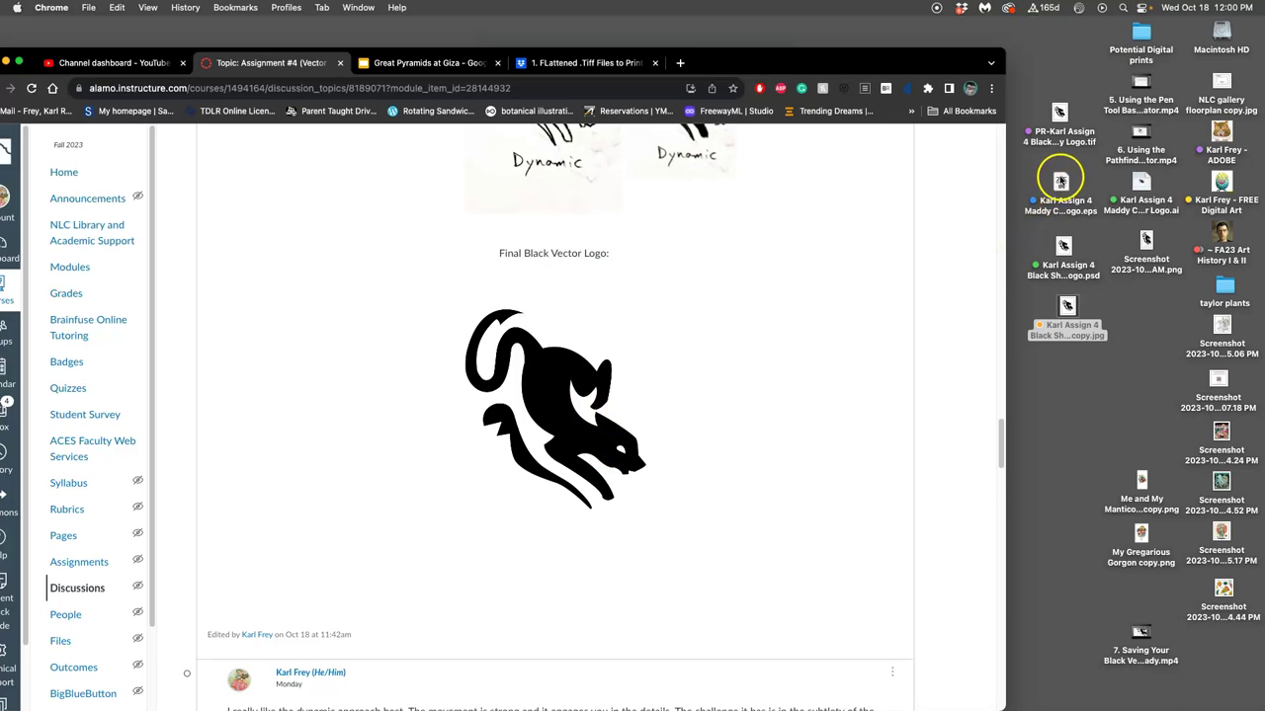
left_click(1142, 188)
double_click(1143, 188)
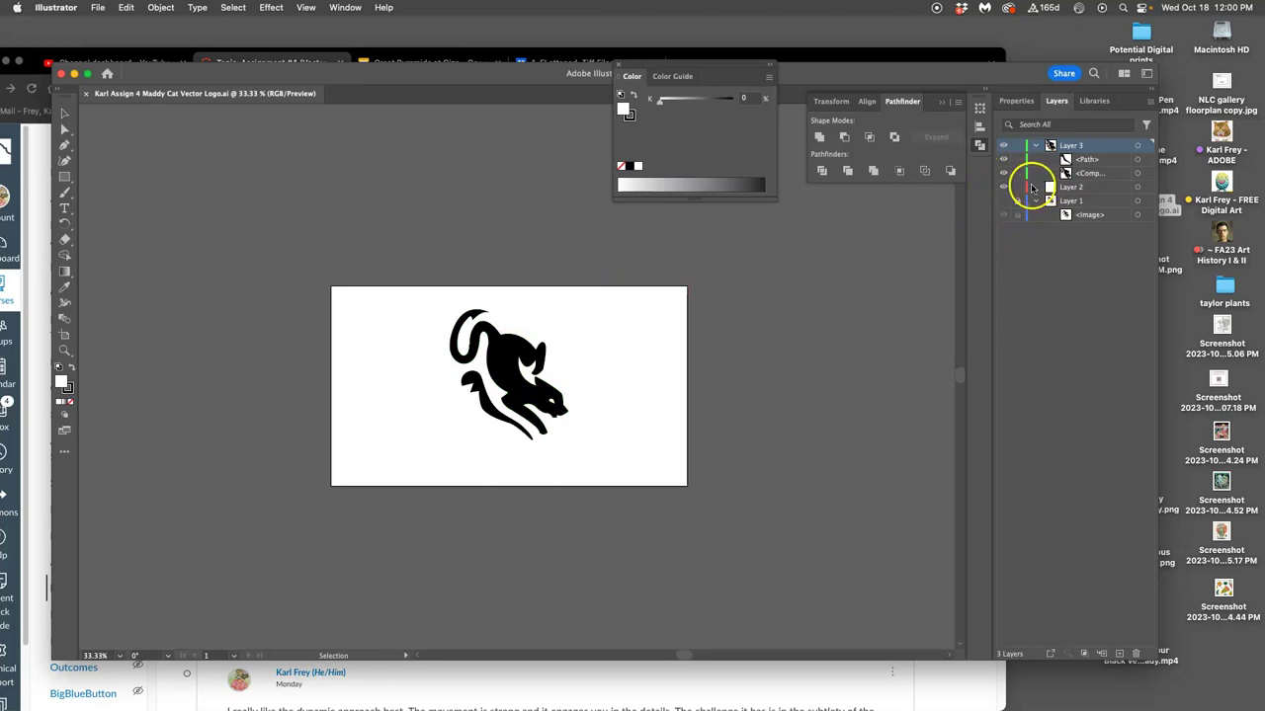
left_click(1004, 201)
left_click(1004, 201)
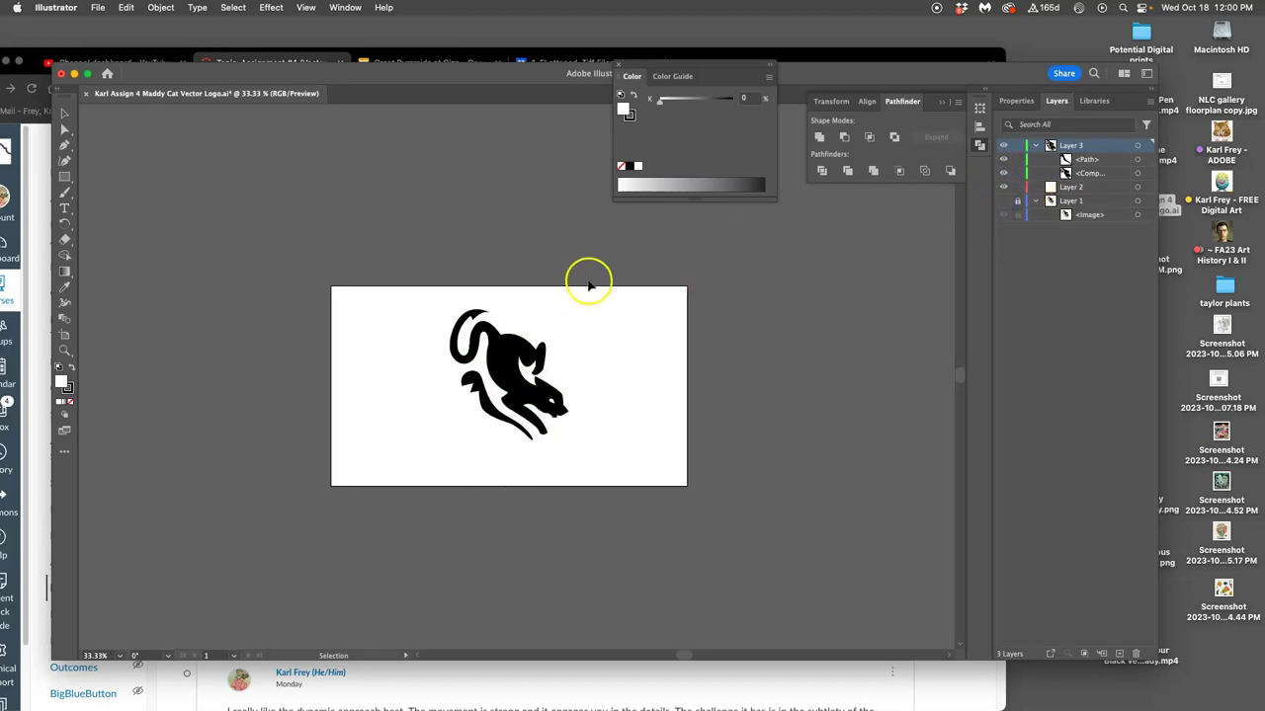
left_click(61, 74)
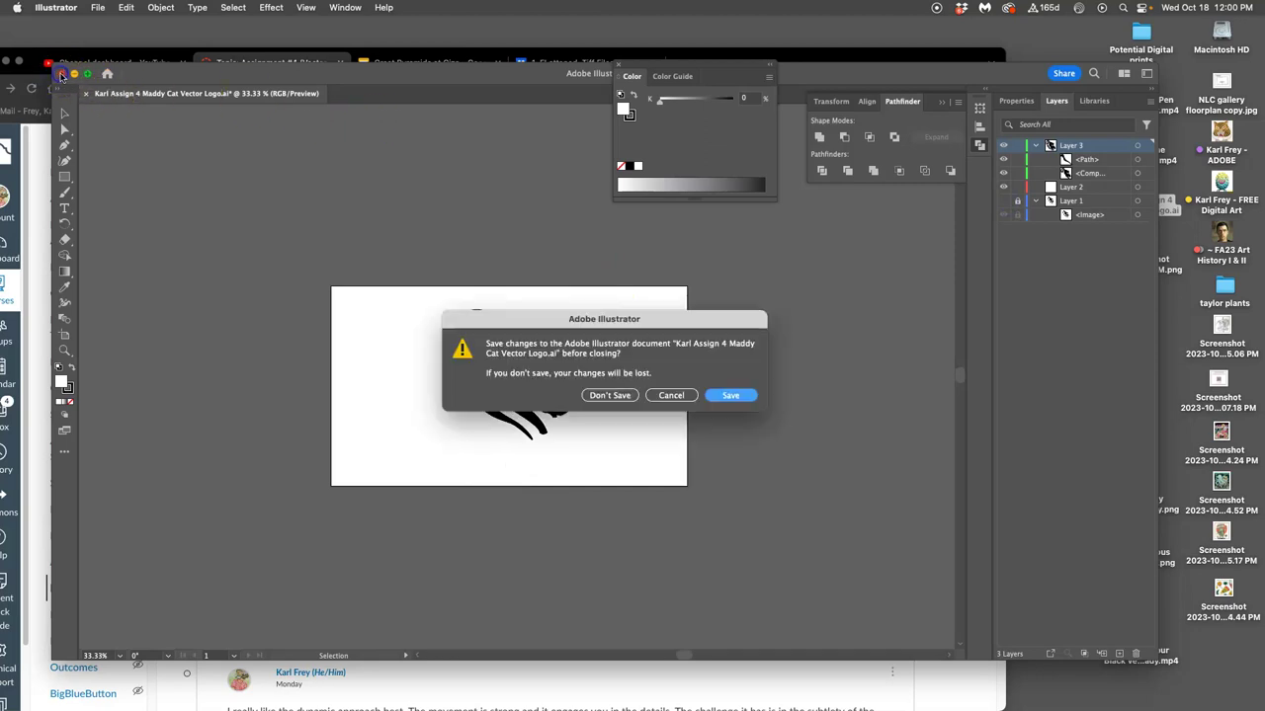
left_click(603, 396)
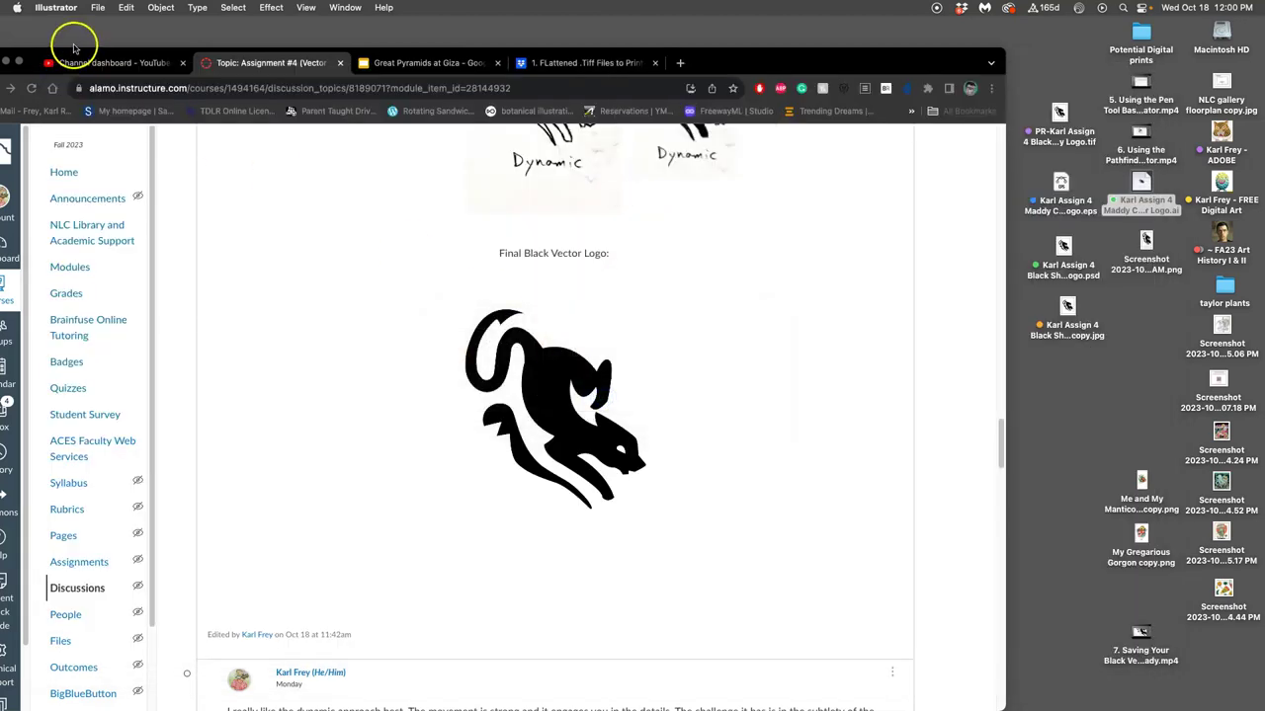
Quit Illustrator and try opening the cat logo EPS in Photoshop, cancelling the rasterize prompt.
left_click(63, 10)
left_click(77, 143)
left_click(1155, 316)
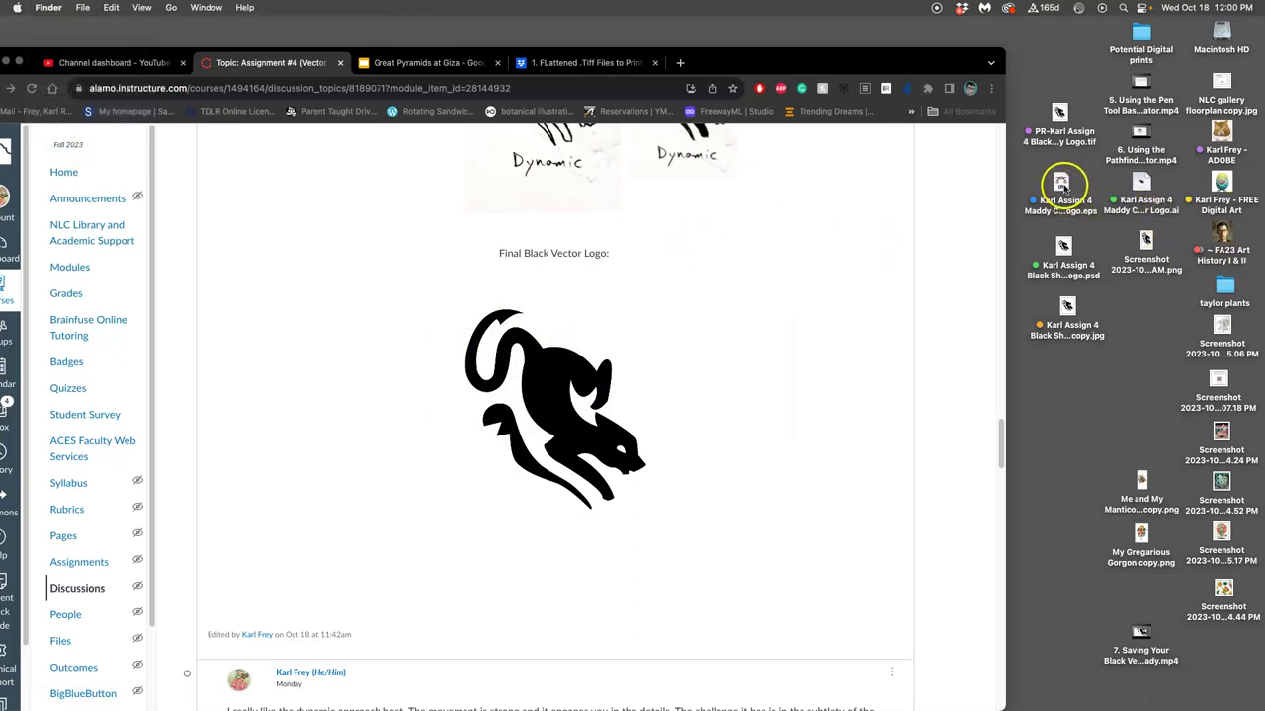
double_click(1062, 184)
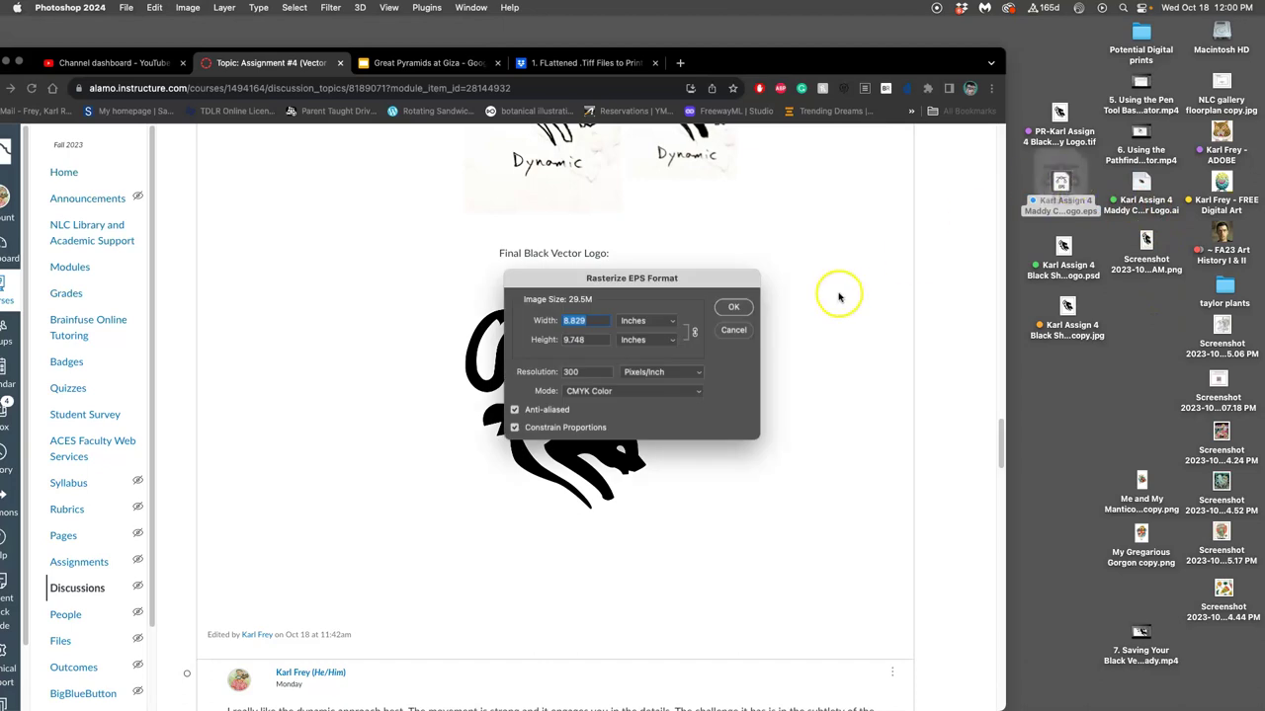
left_click(733, 330)
Search the EPS file's app chooser for 'preview', then cancel without opening it.
right_click(1060, 183)
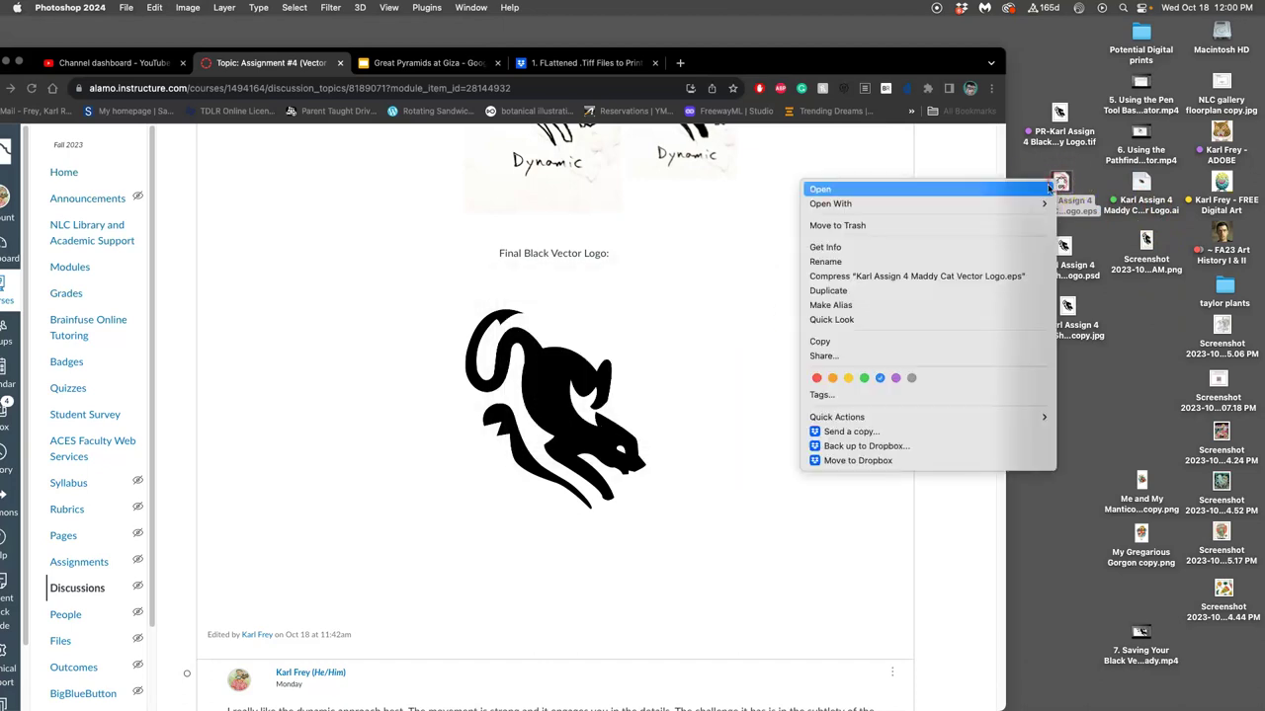
mouse_move(1033, 203)
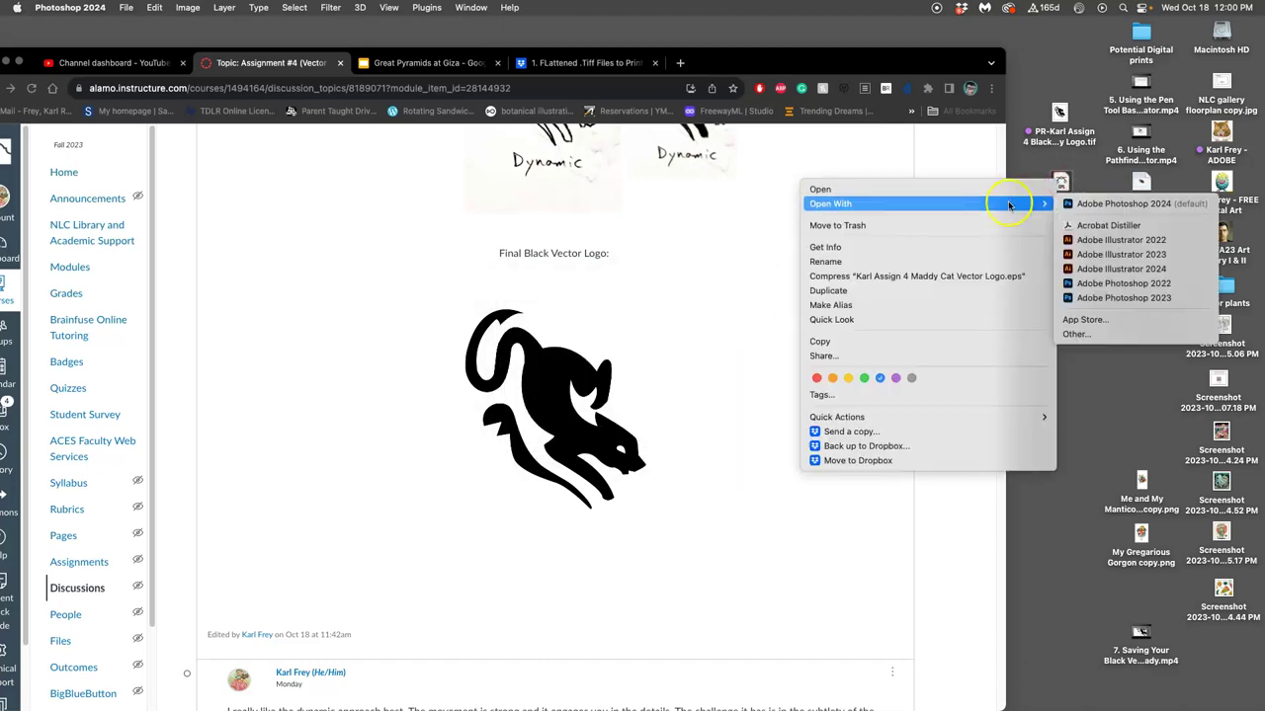
left_click(1091, 335)
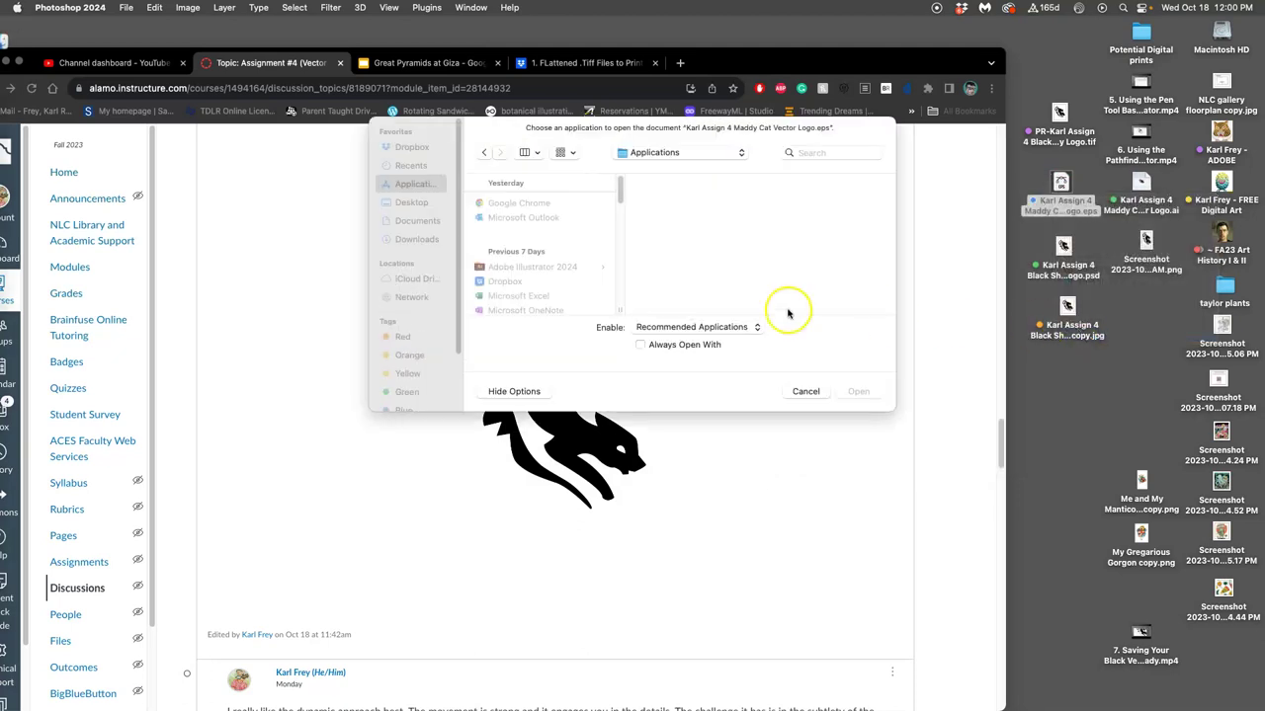
scroll(556, 252, "down", 5)
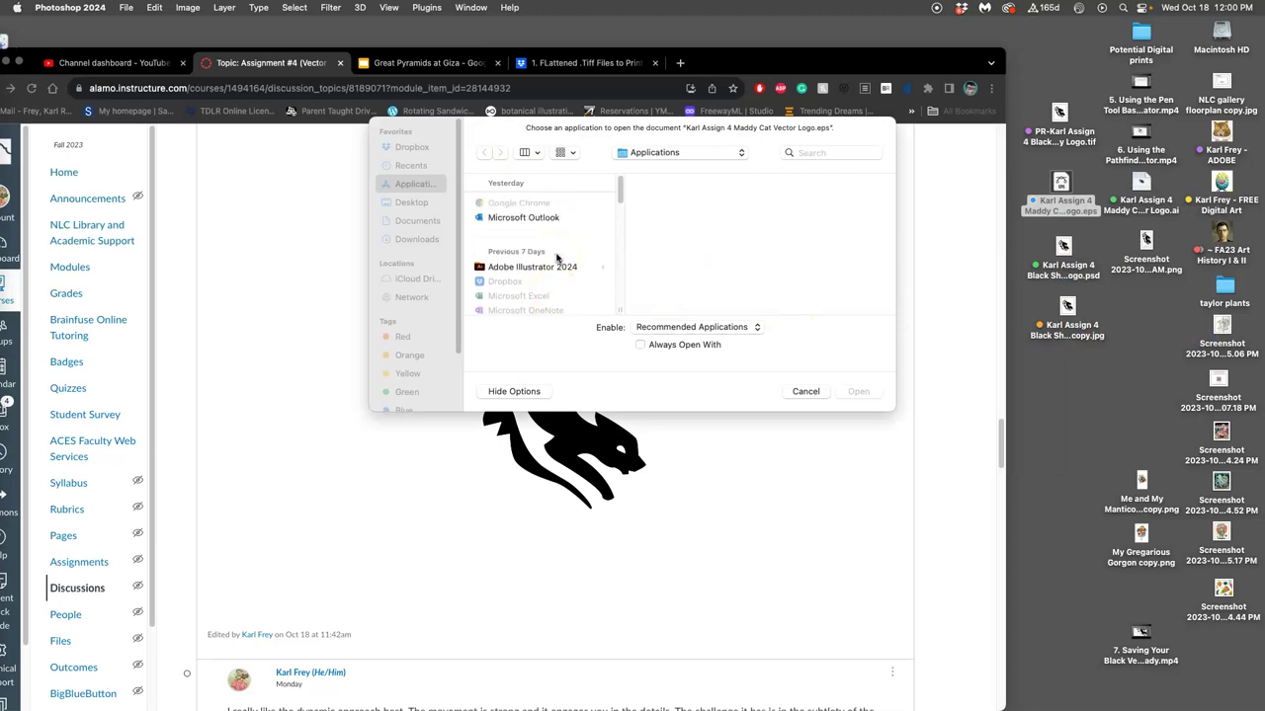
scroll(556, 255, "down", 10)
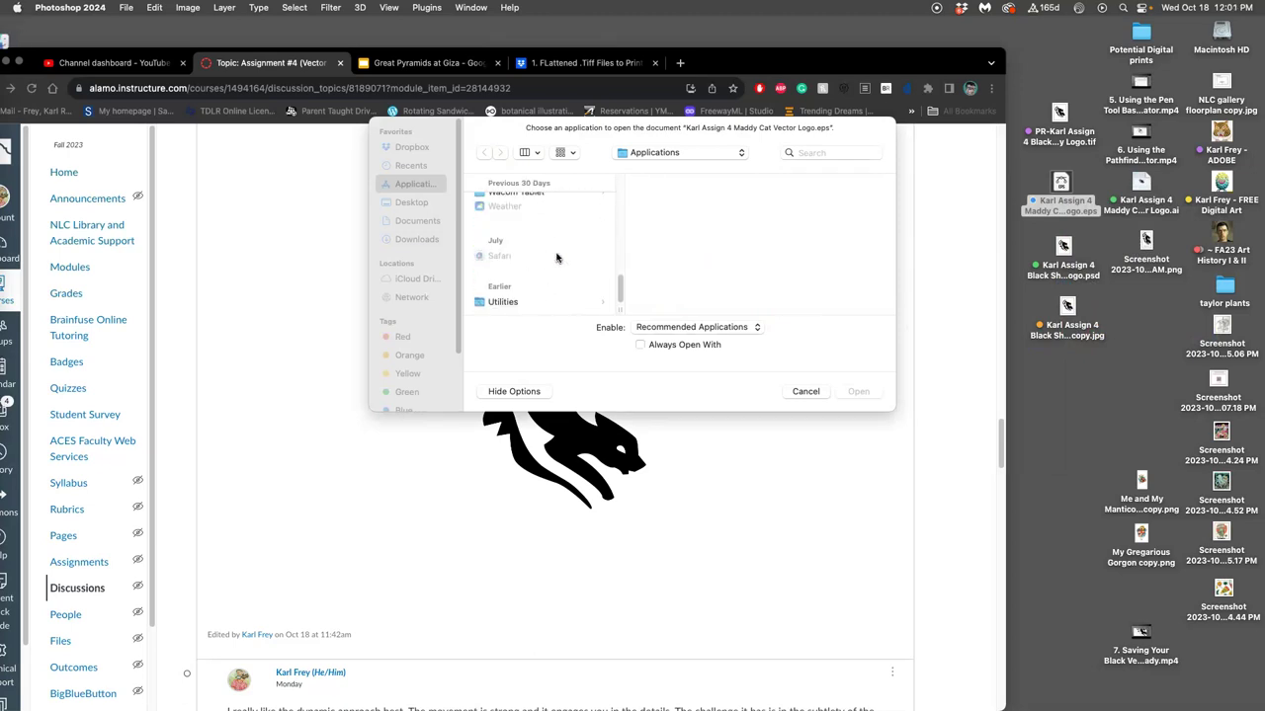
scroll(558, 255, "up", 15)
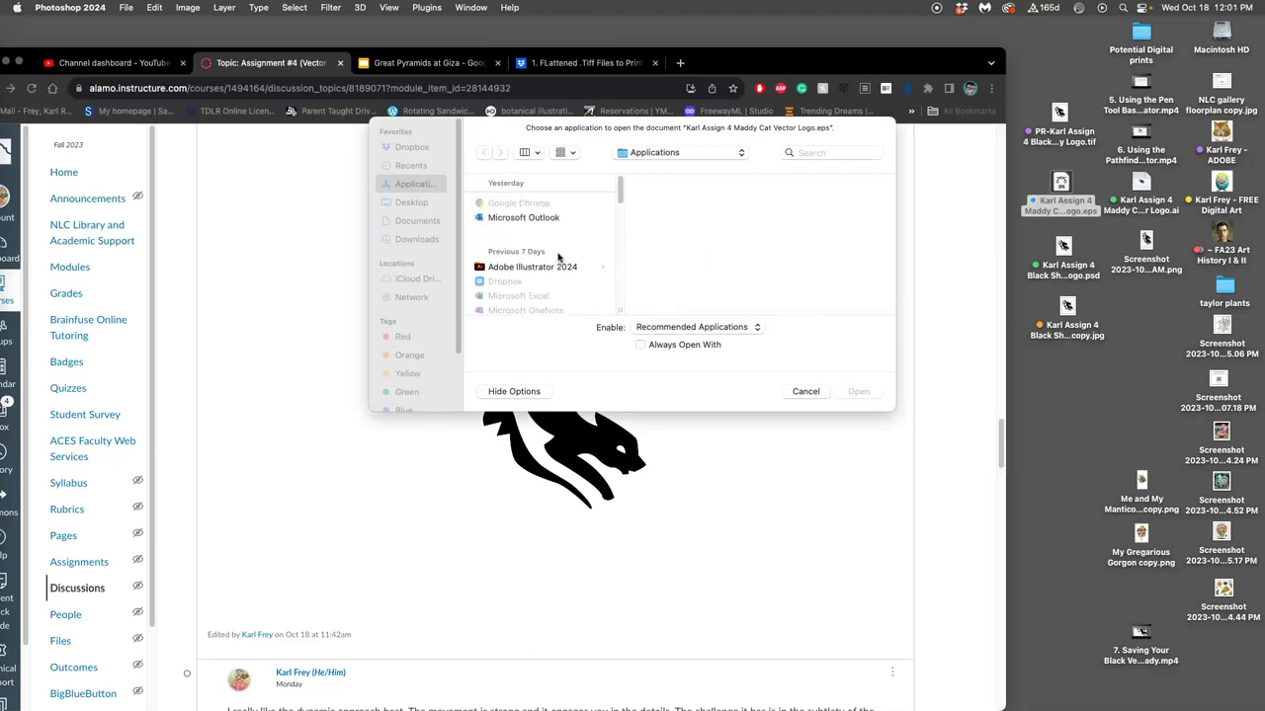
left_click(813, 154)
type("preview")
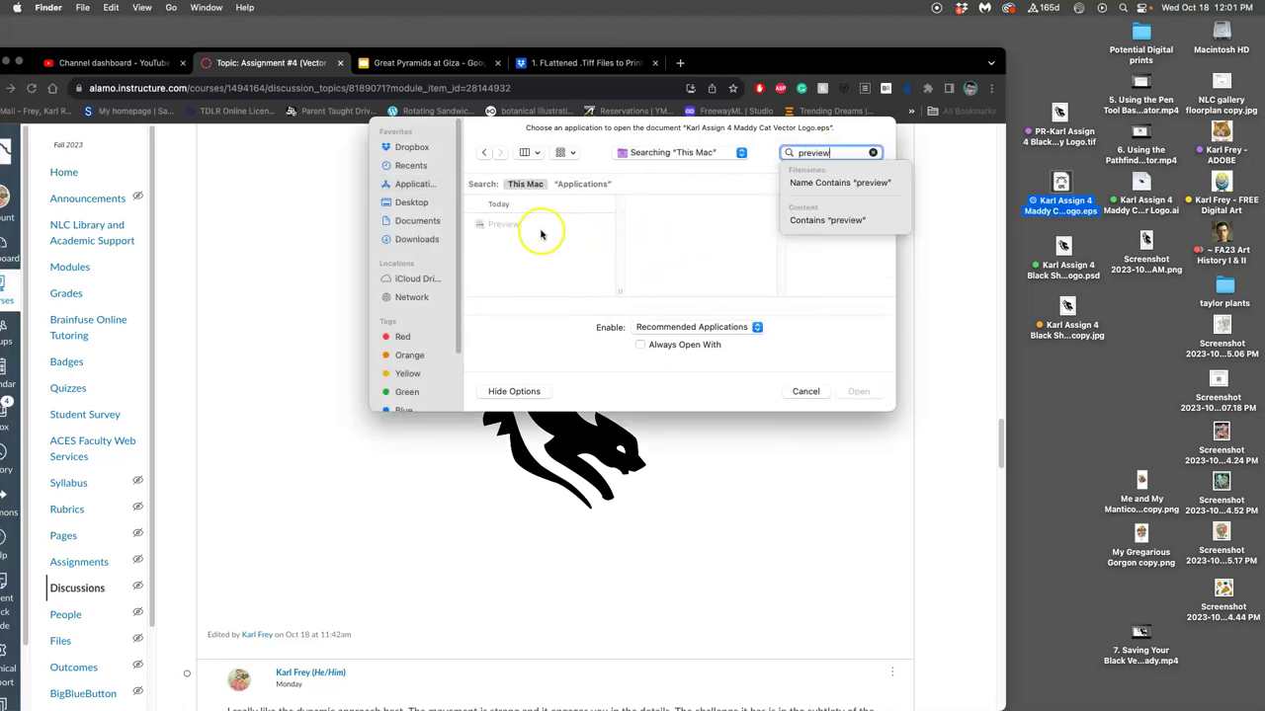
left_click(510, 228)
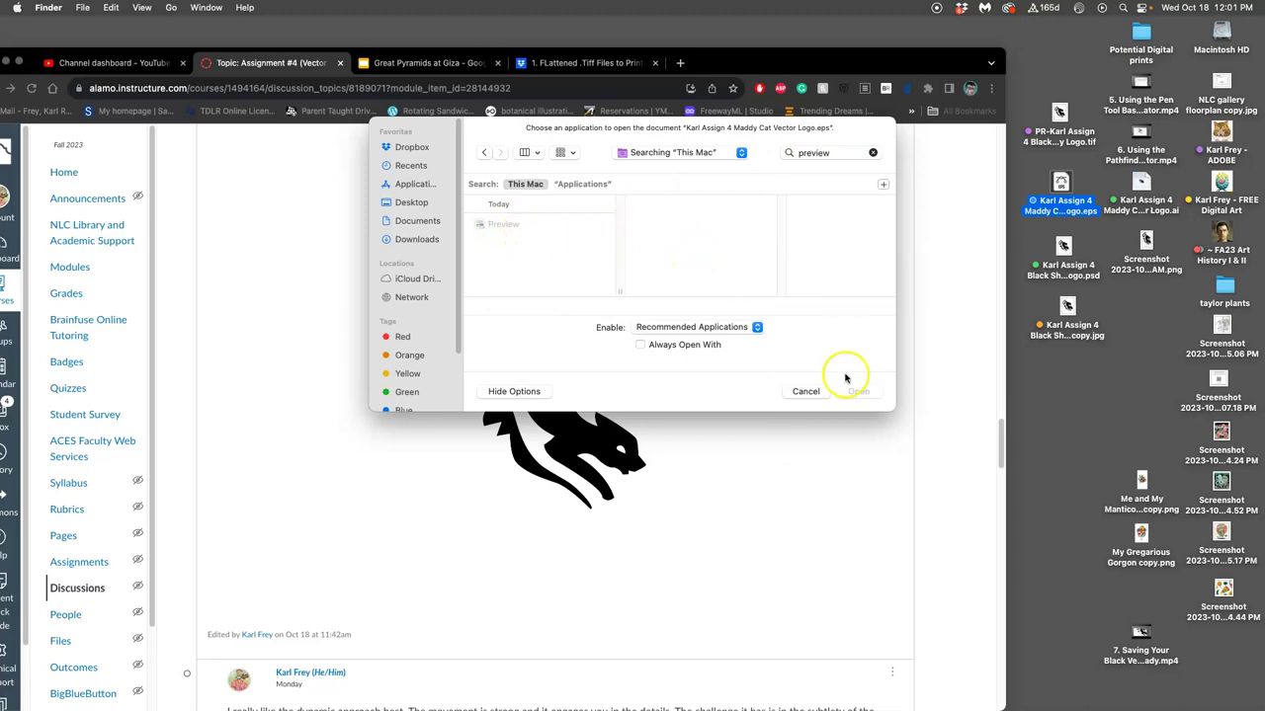
left_click(805, 392)
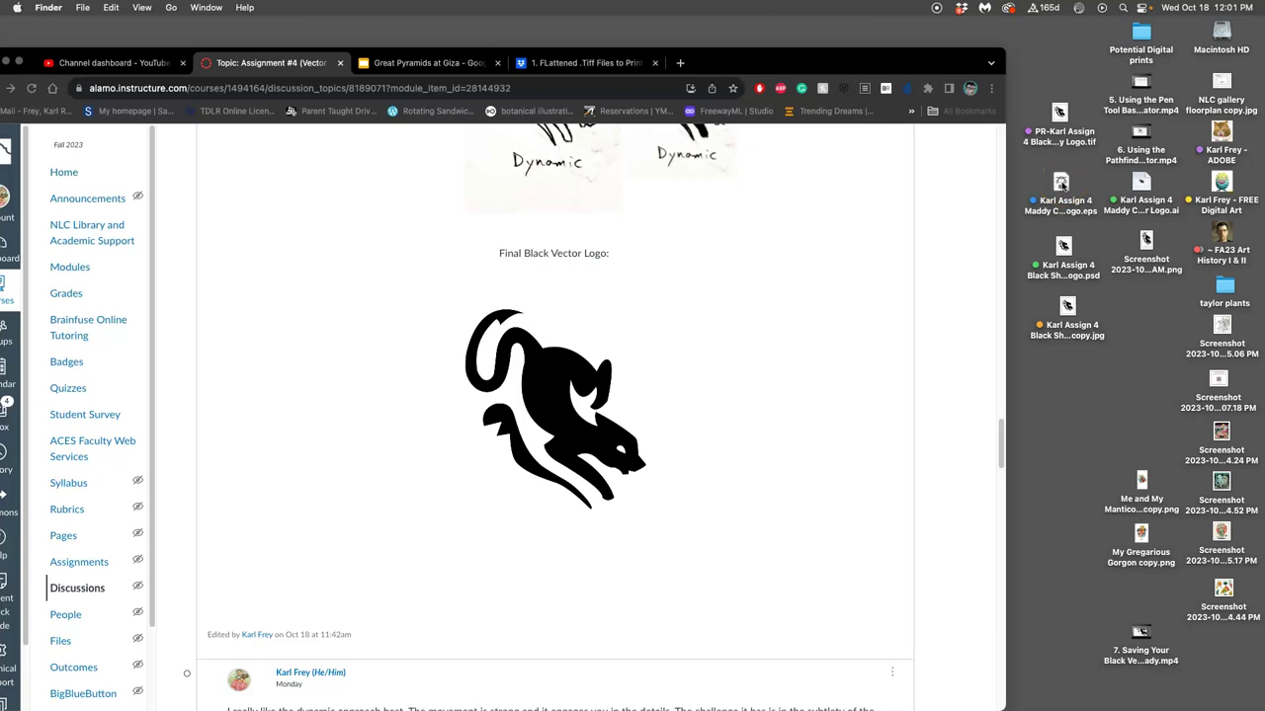
Skip rasterizing the EPS and create a new 8×10 in, 350 ppi Photoshop document.
double_click(1061, 184)
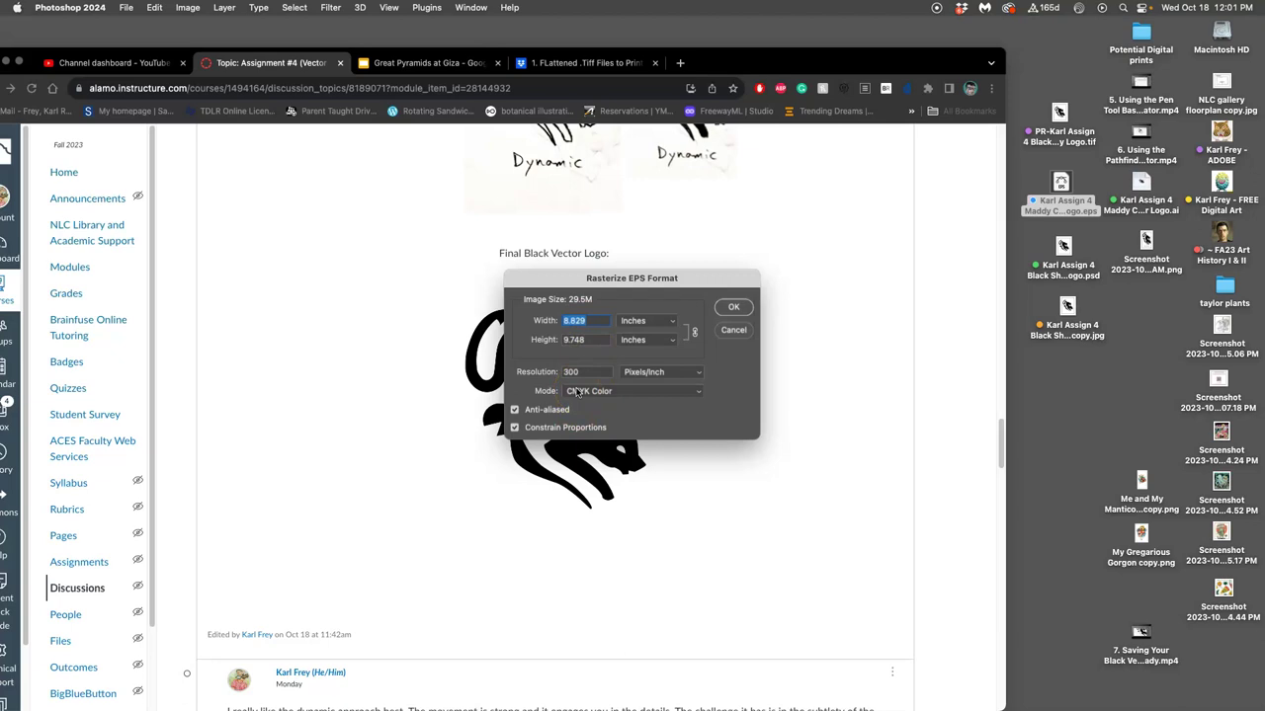
left_click(722, 330)
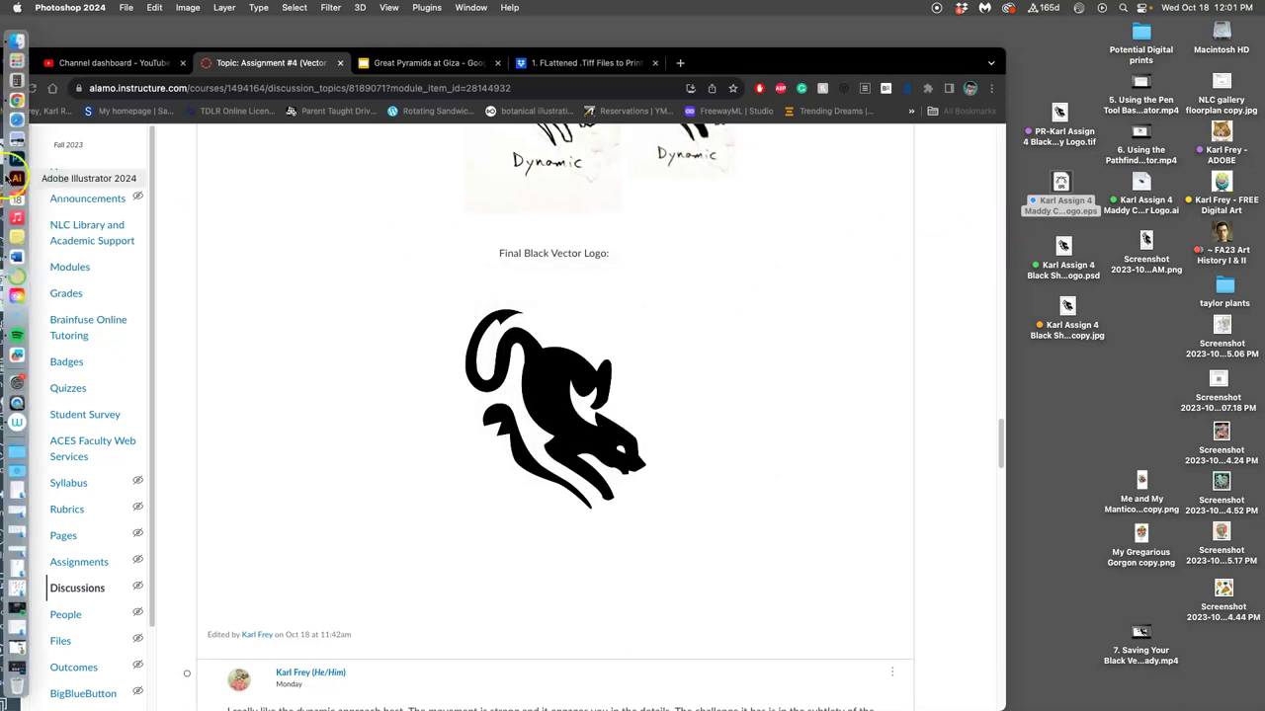
left_click(16, 161)
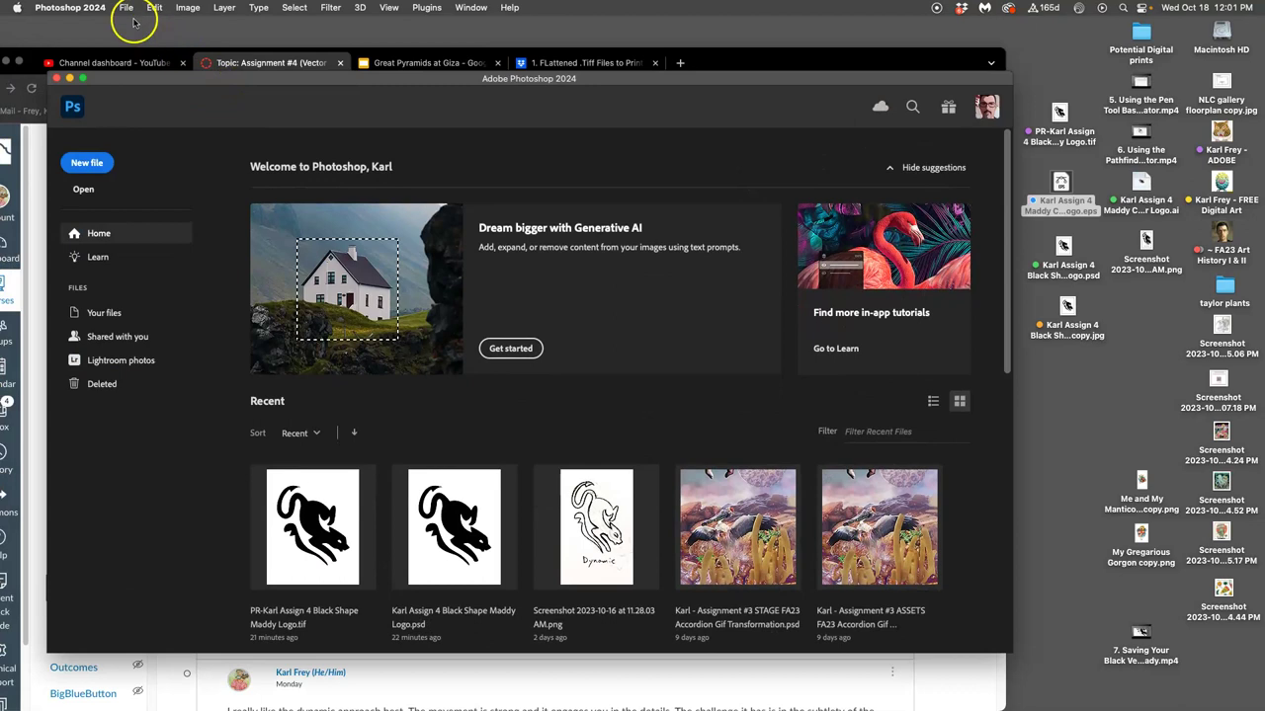
left_click(128, 7)
left_click(136, 24)
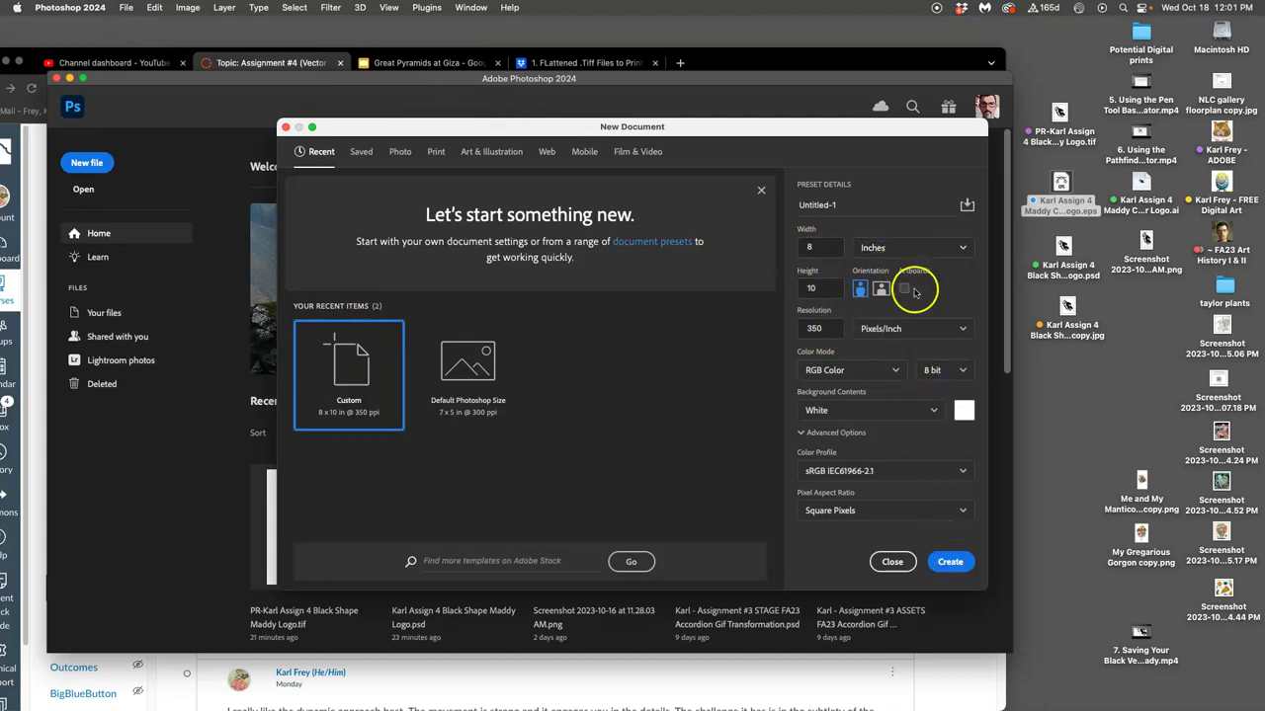
left_click(949, 561)
Place the cat logo EPS at 64.61%, move it up and commit, then open the Black Shape logo PSD.
left_click_drag(1067, 172, 468, 316)
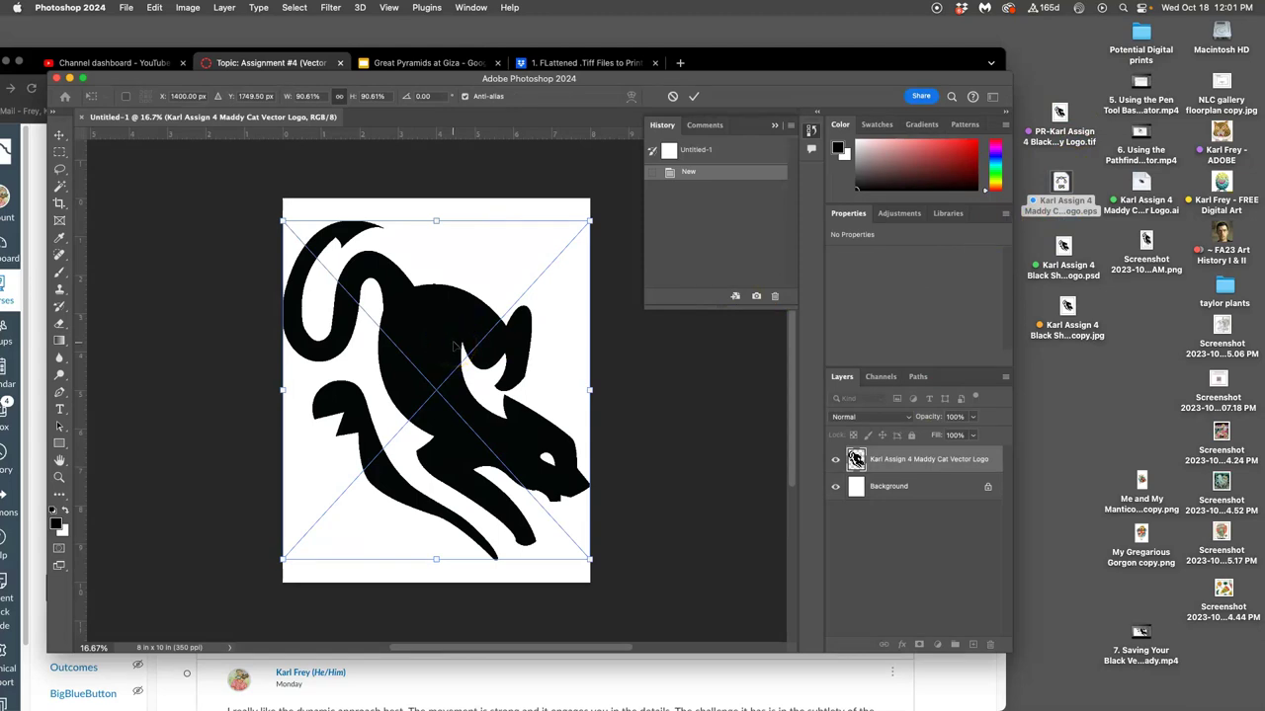
left_click_drag(590, 223, 542, 269)
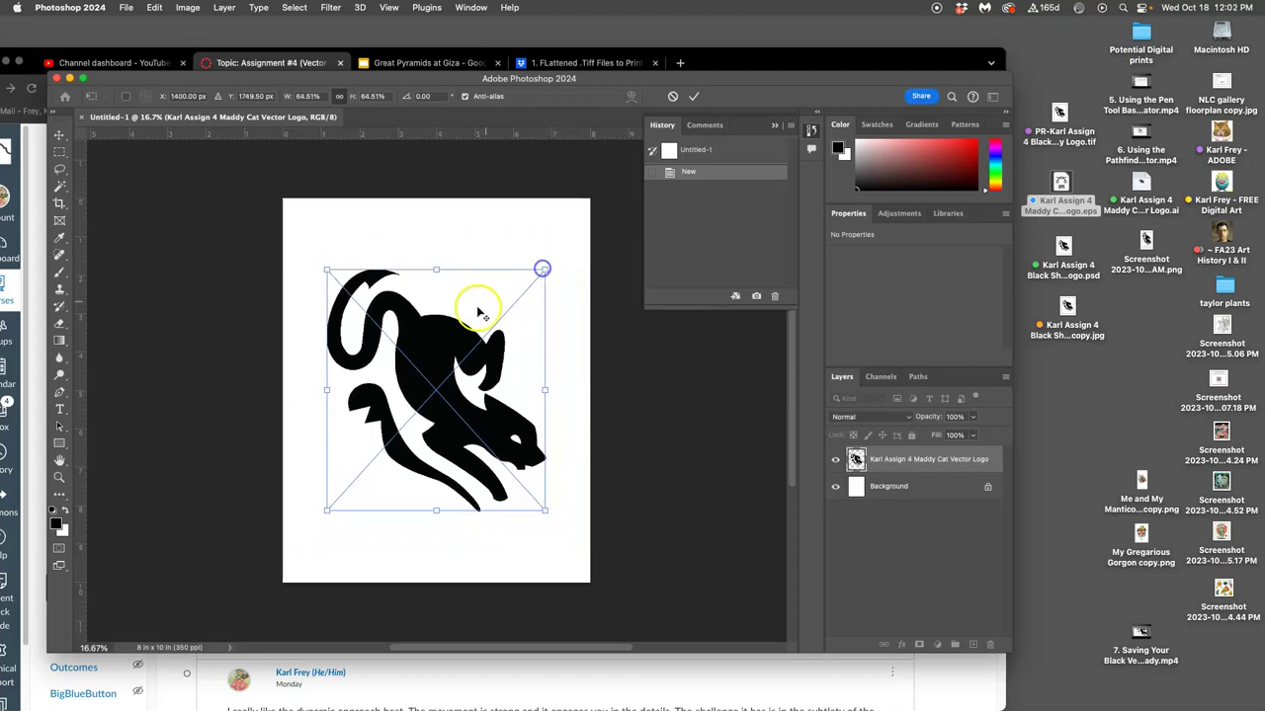
left_click_drag(438, 333, 438, 318)
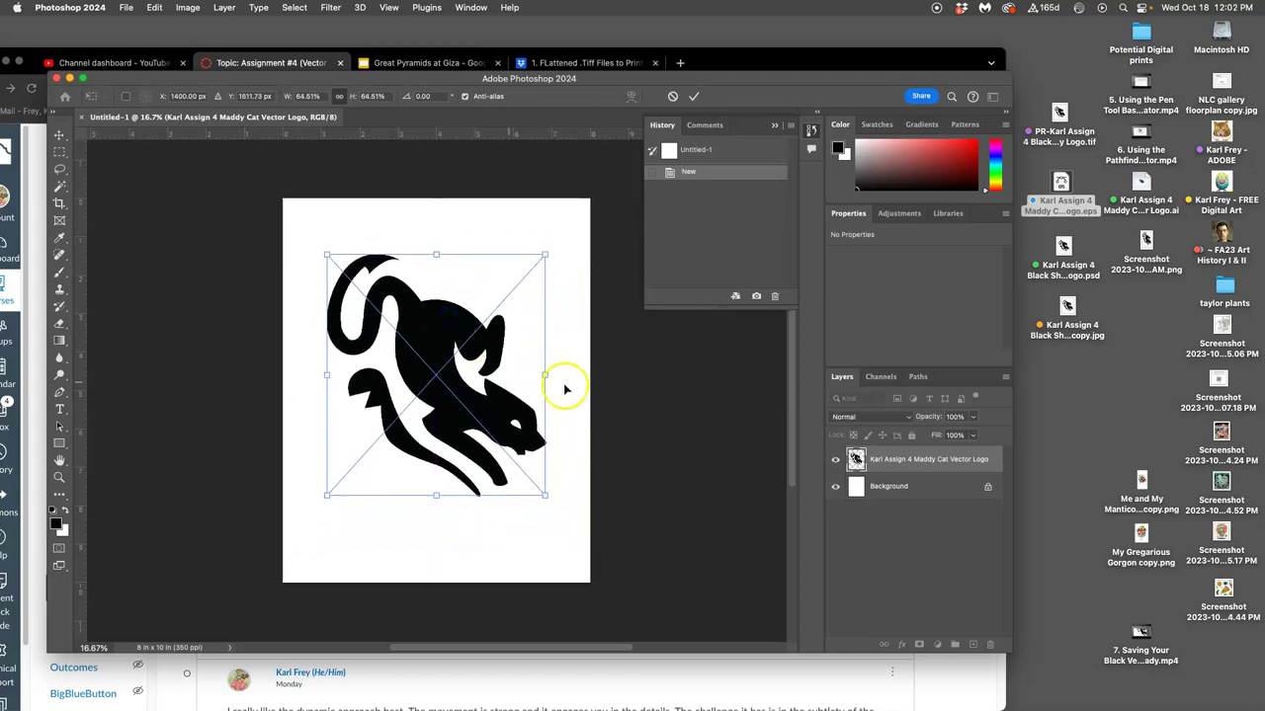
left_click(927, 484)
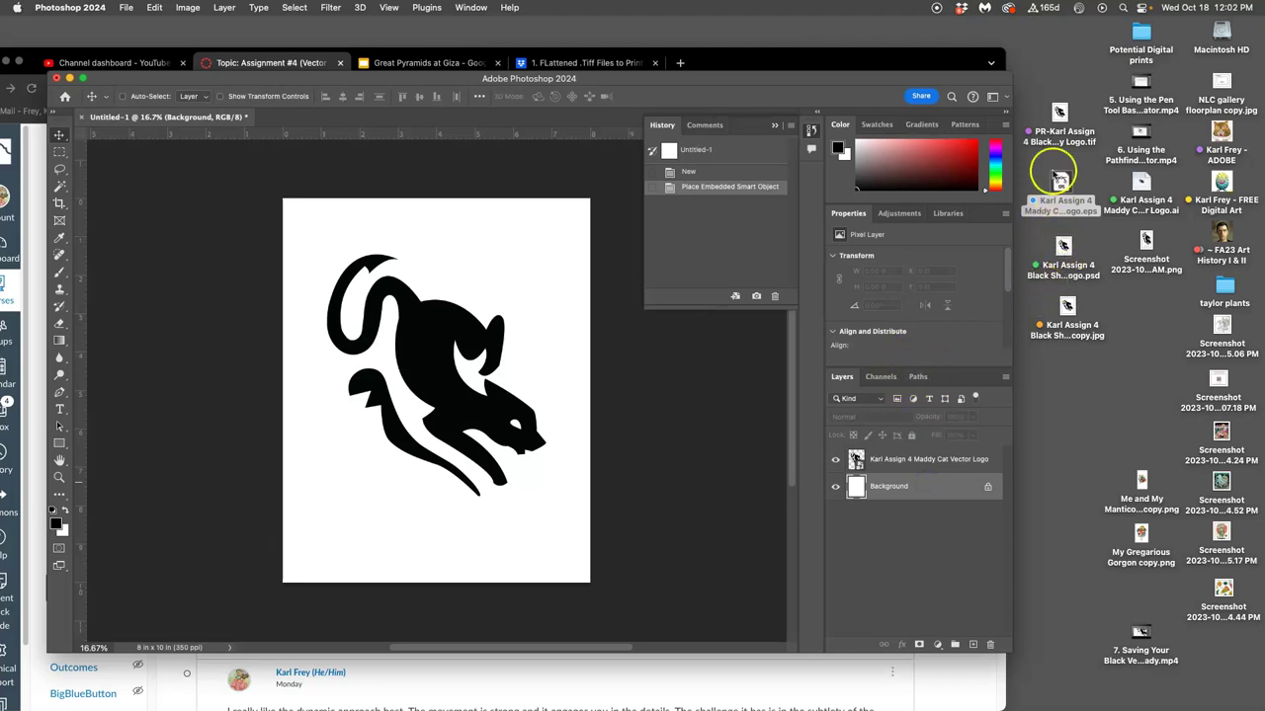
double_click(1062, 247)
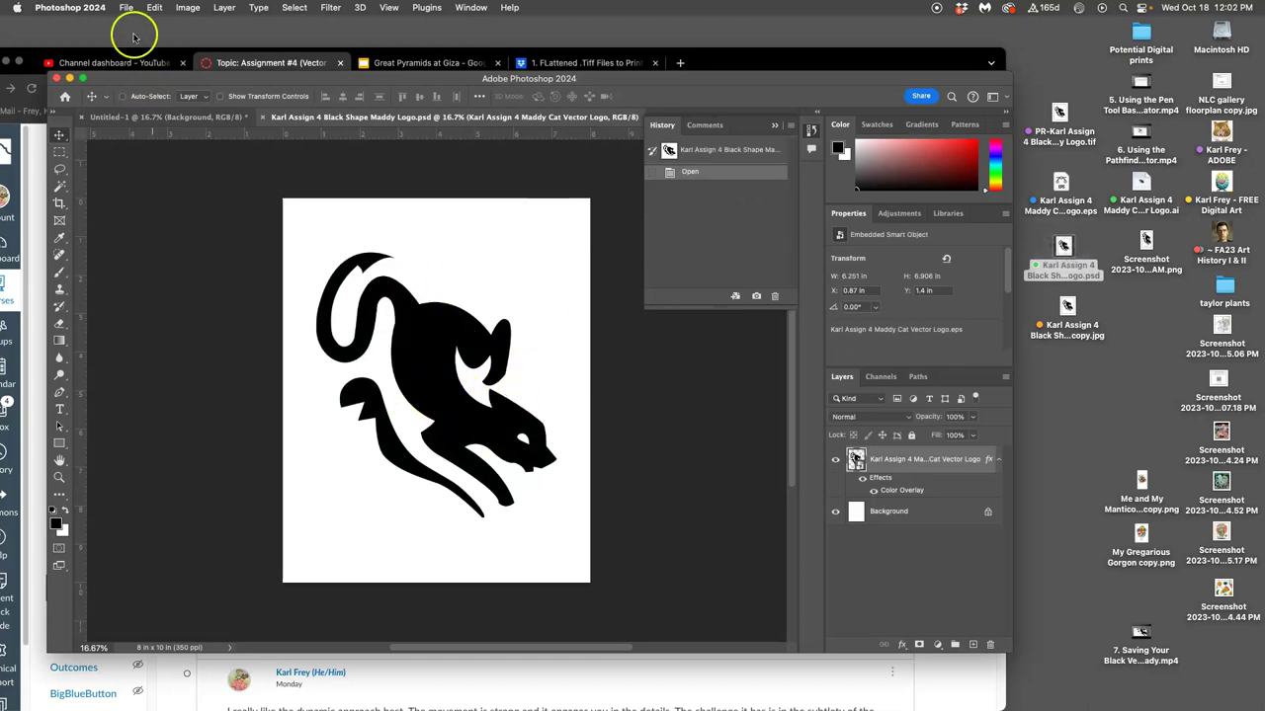
Glance at the logo JPG in Preview, then start Save As on the Black Shape logo PSD.
double_click(1069, 305)
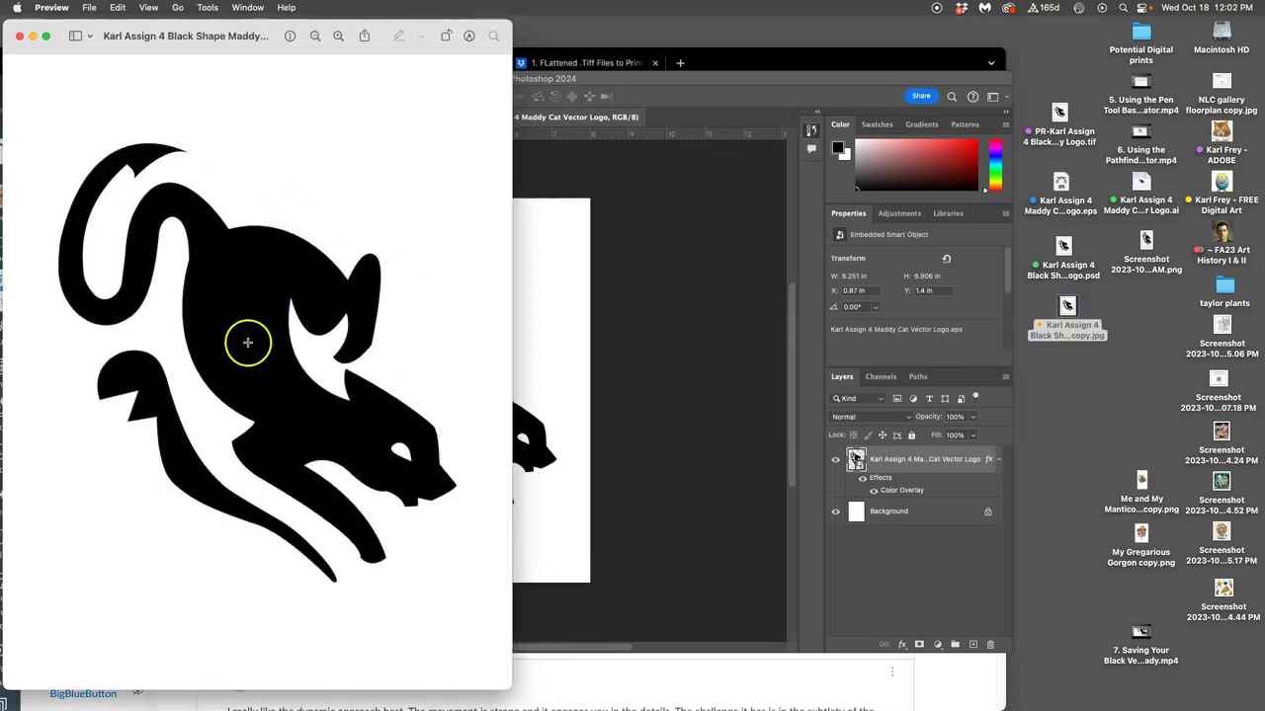
left_click(19, 36)
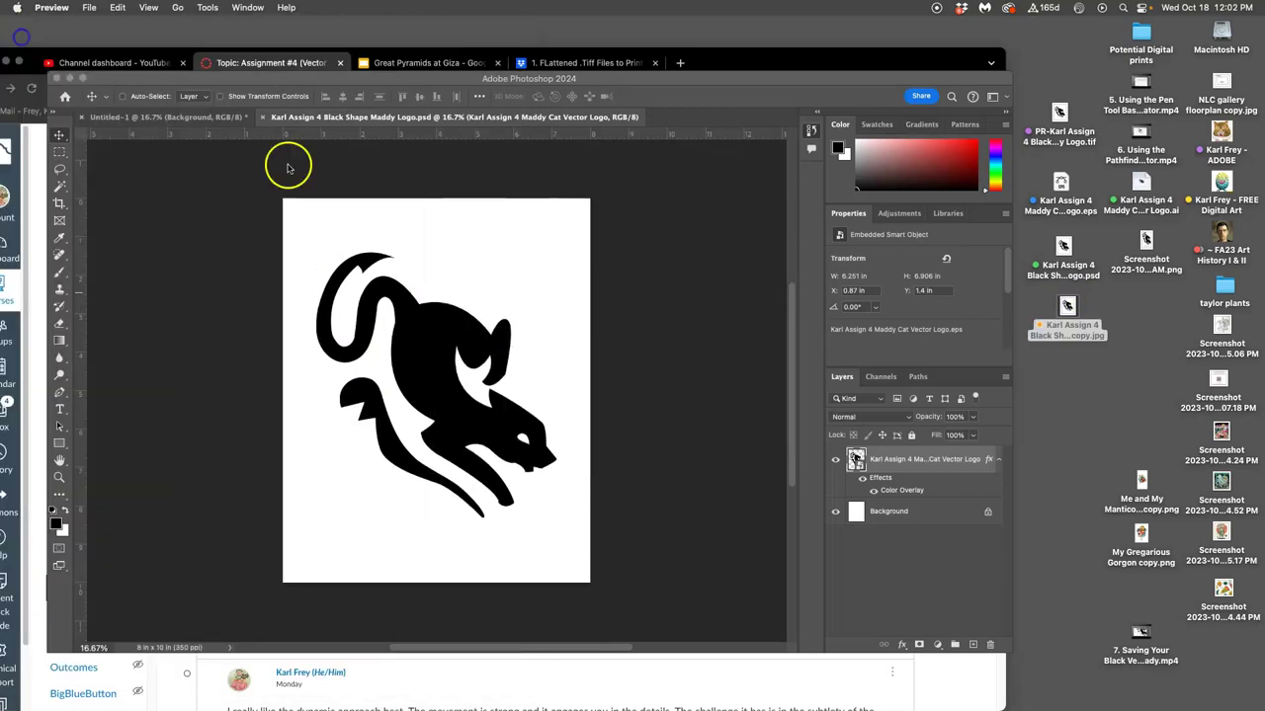
left_click(494, 193)
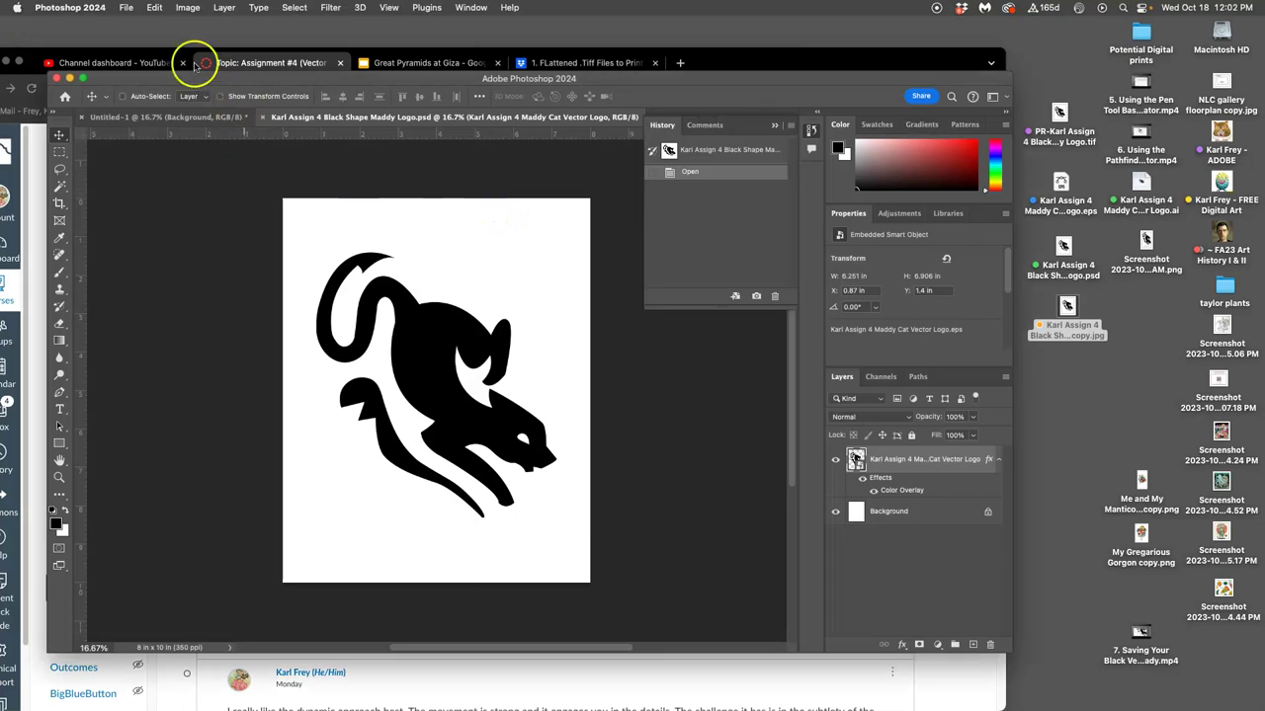
left_click(127, 8)
left_click(153, 153)
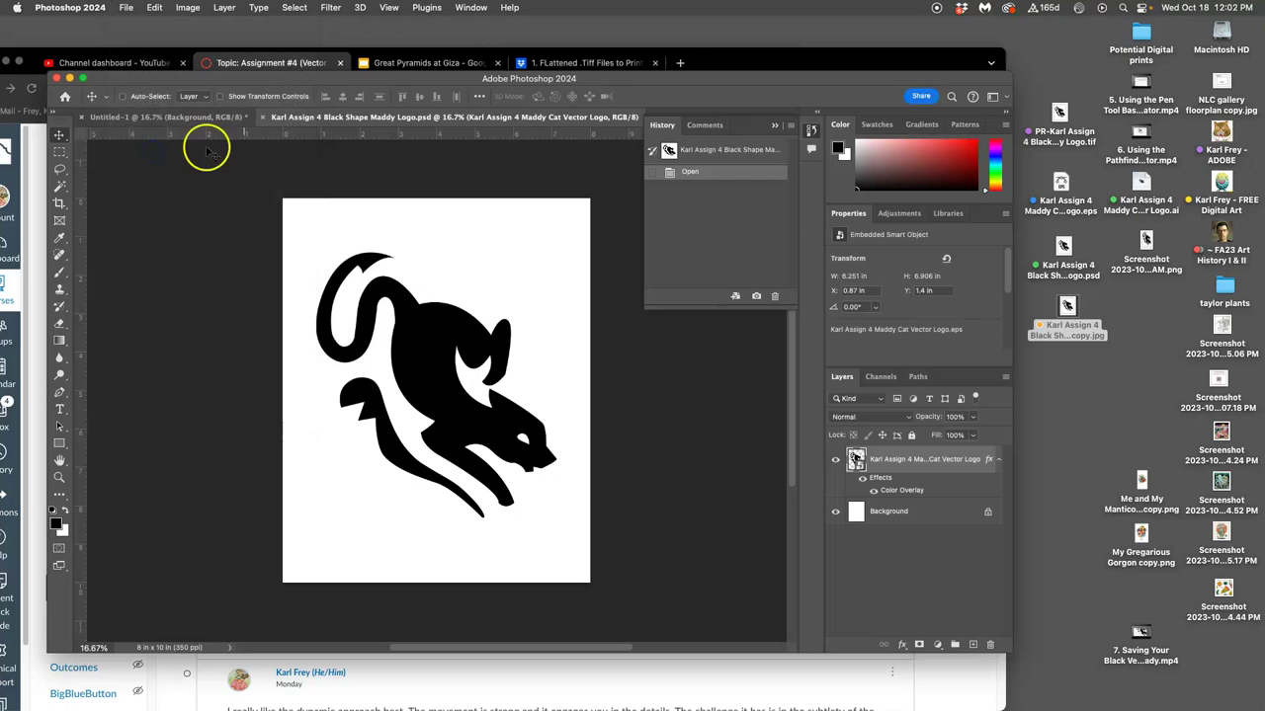
Set the save to TIFF with a PR- file name, then decline replacing and cancel.
left_click(587, 254)
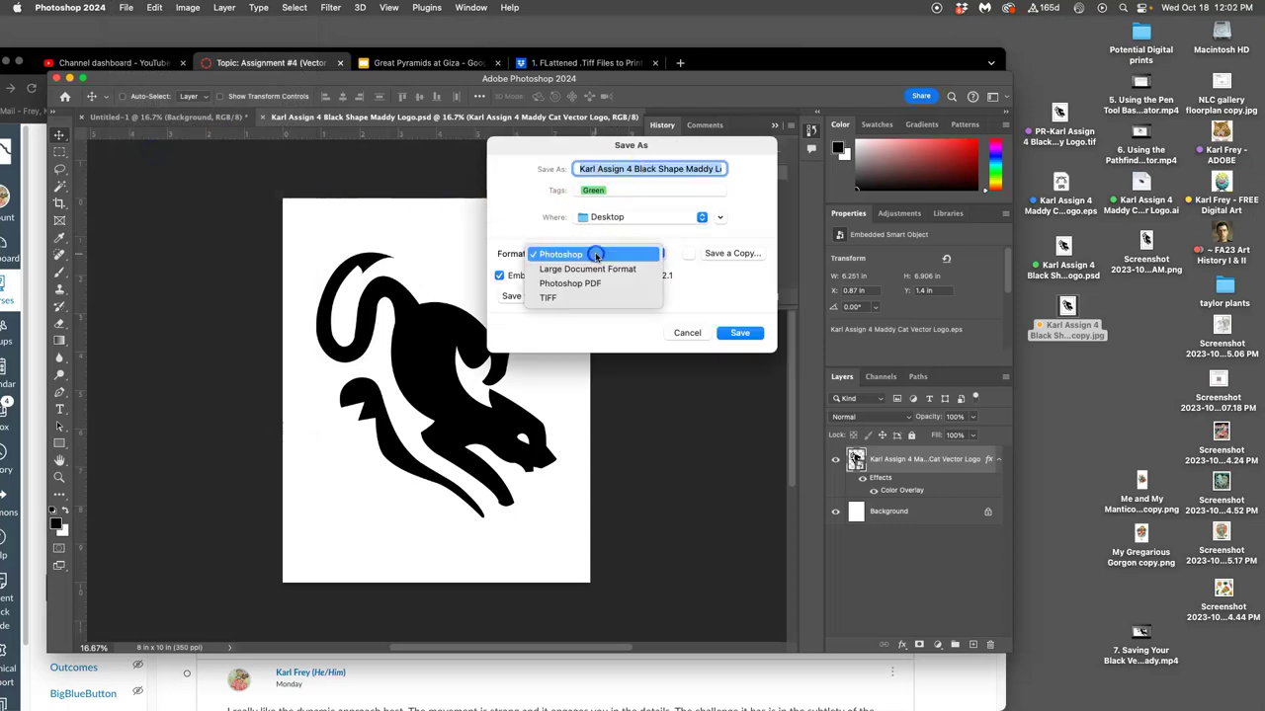
left_click(580, 297)
left_click(580, 169)
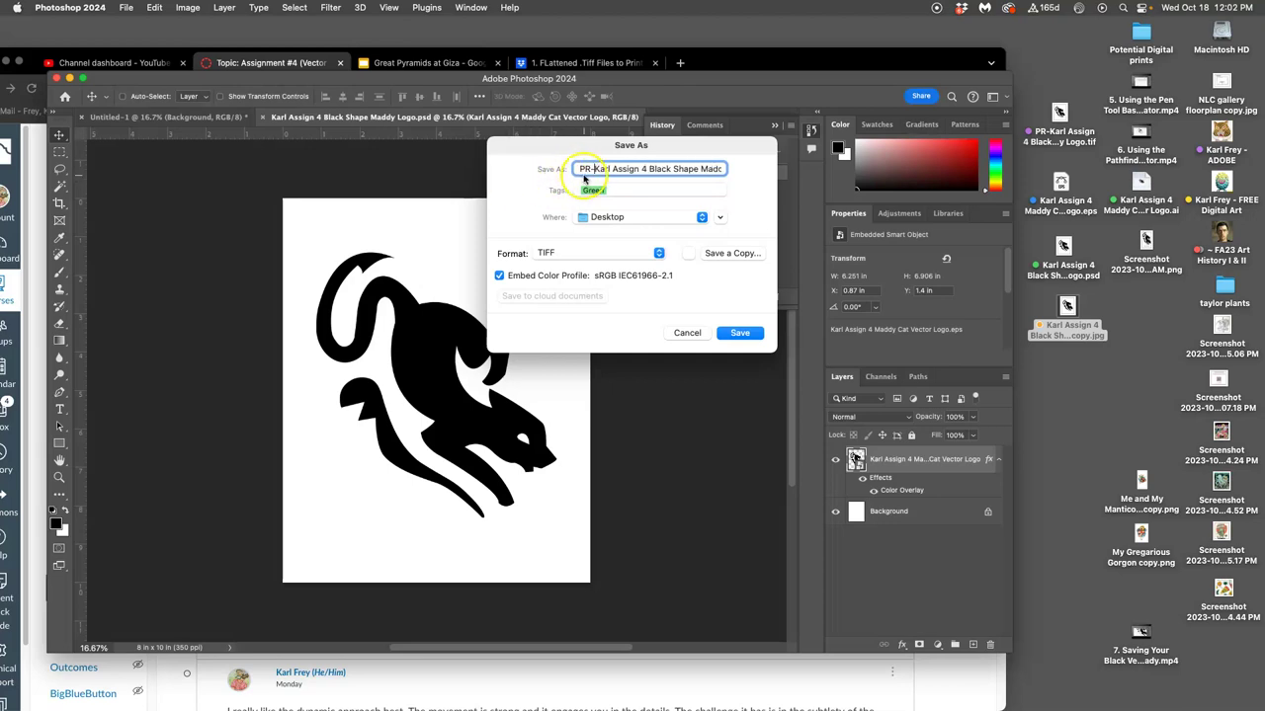
left_click(742, 334)
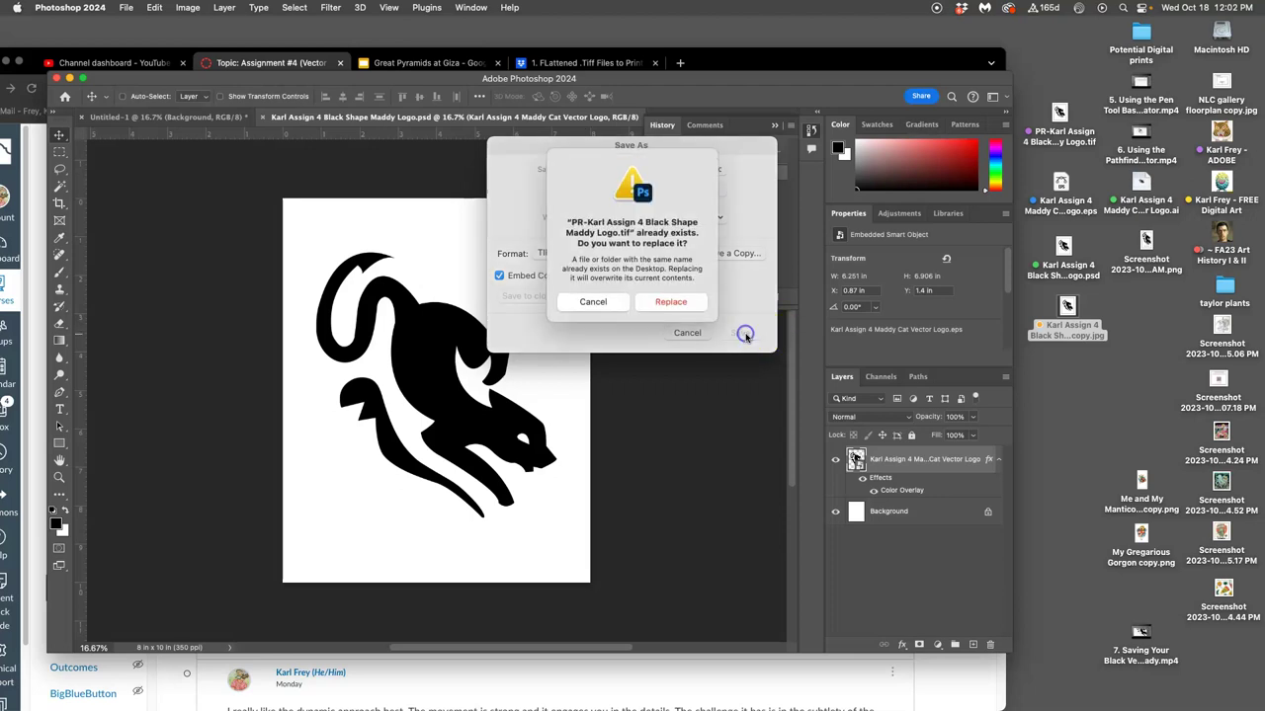
left_click(594, 313)
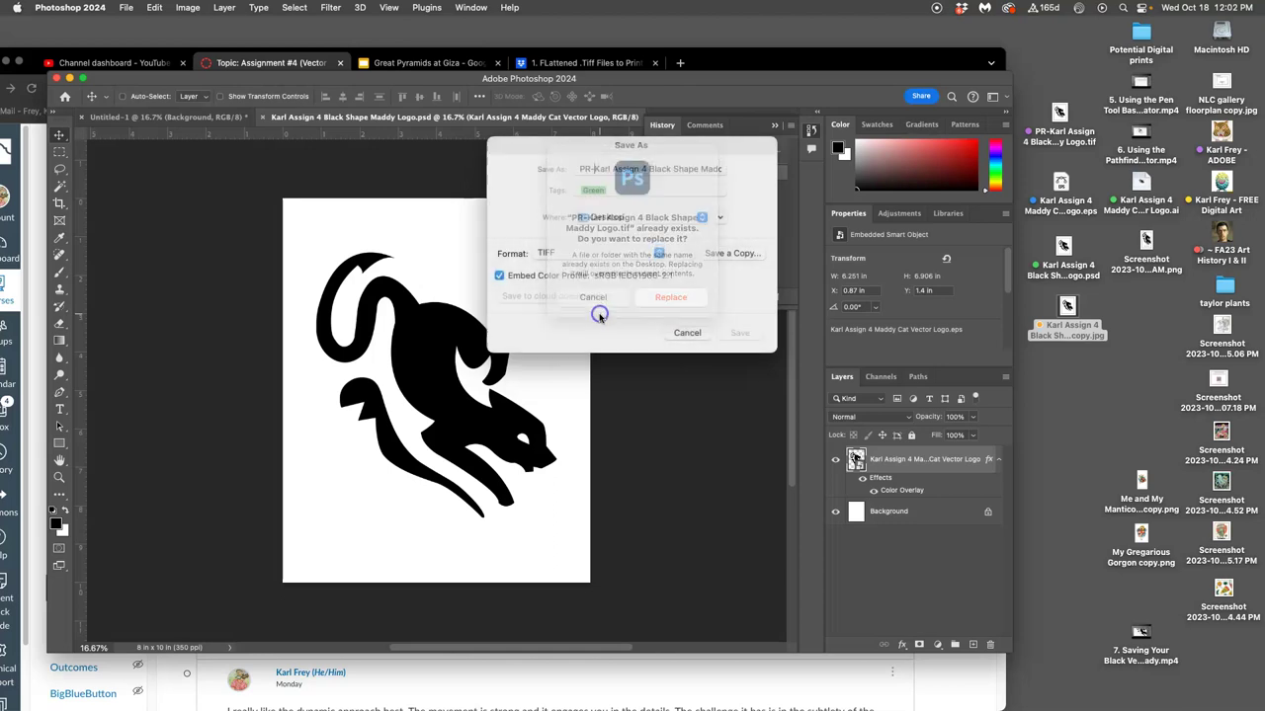
left_click(1149, 399)
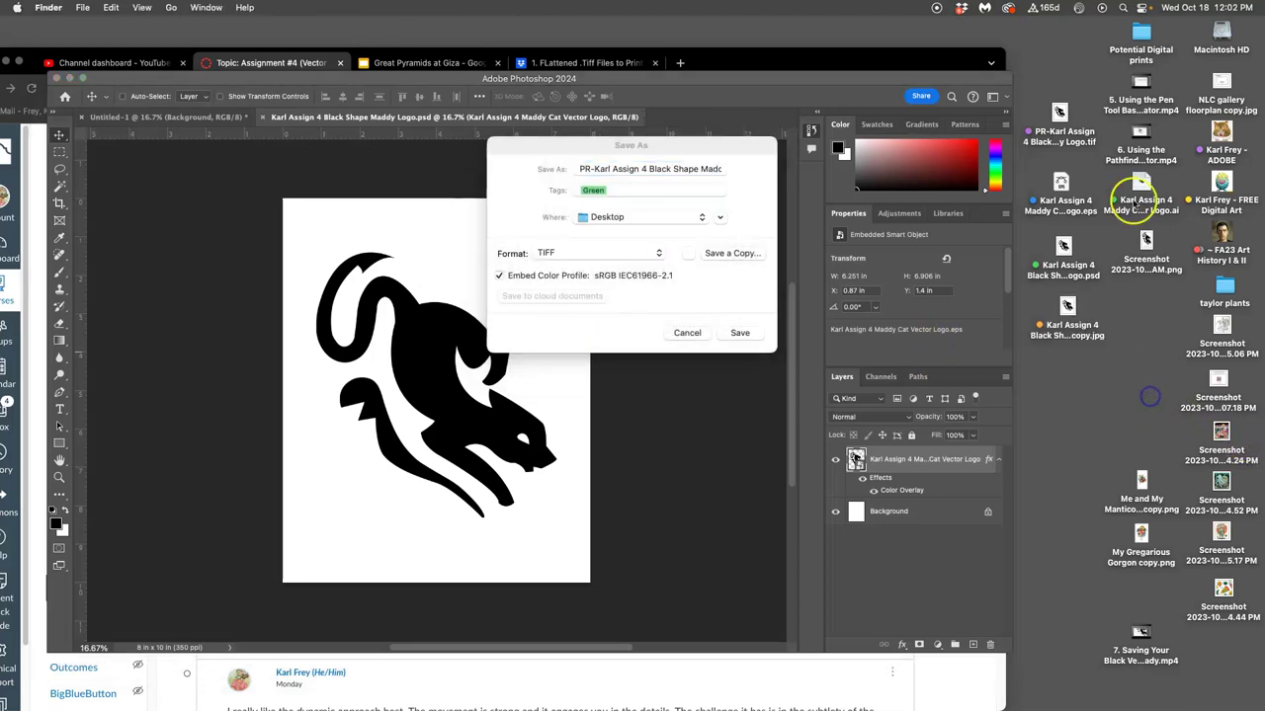
left_click(689, 336)
Check the existing PR- cat logo TIFF in Preview, close the PSD, and return to Canvas.
double_click(1061, 110)
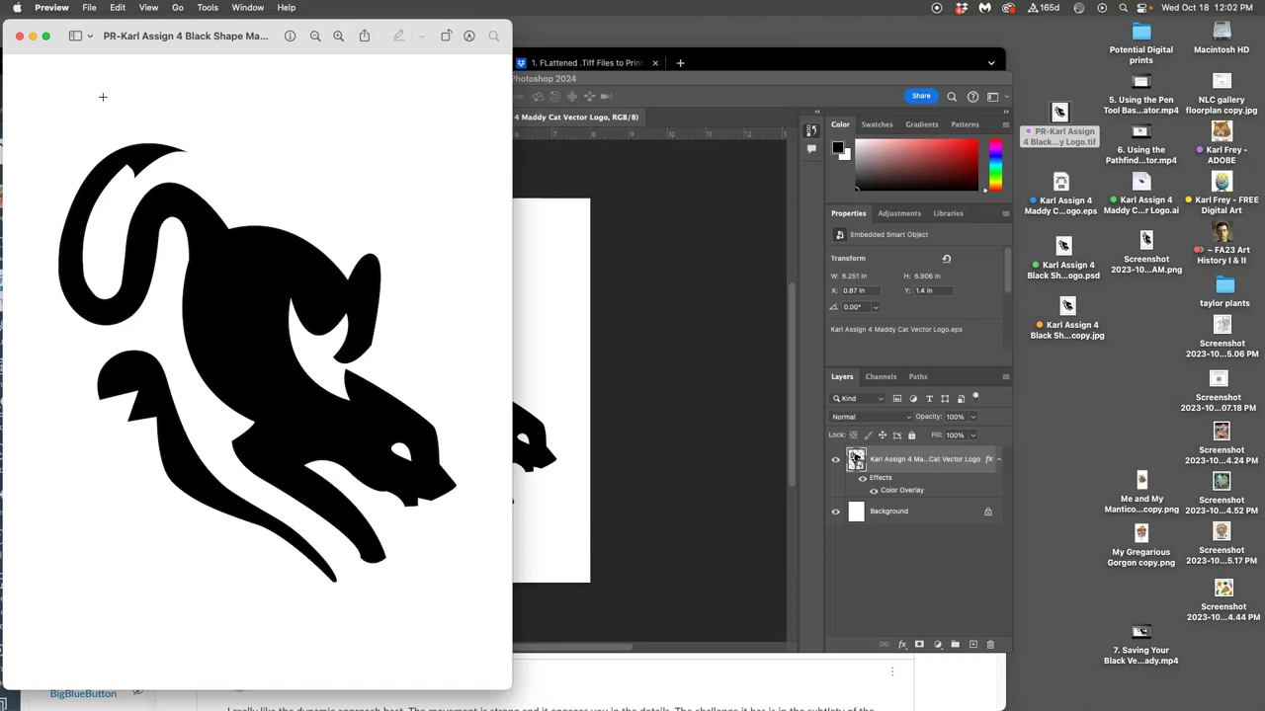
left_click_drag(100, 92, 118, 92)
left_click(27, 38)
left_click(268, 161)
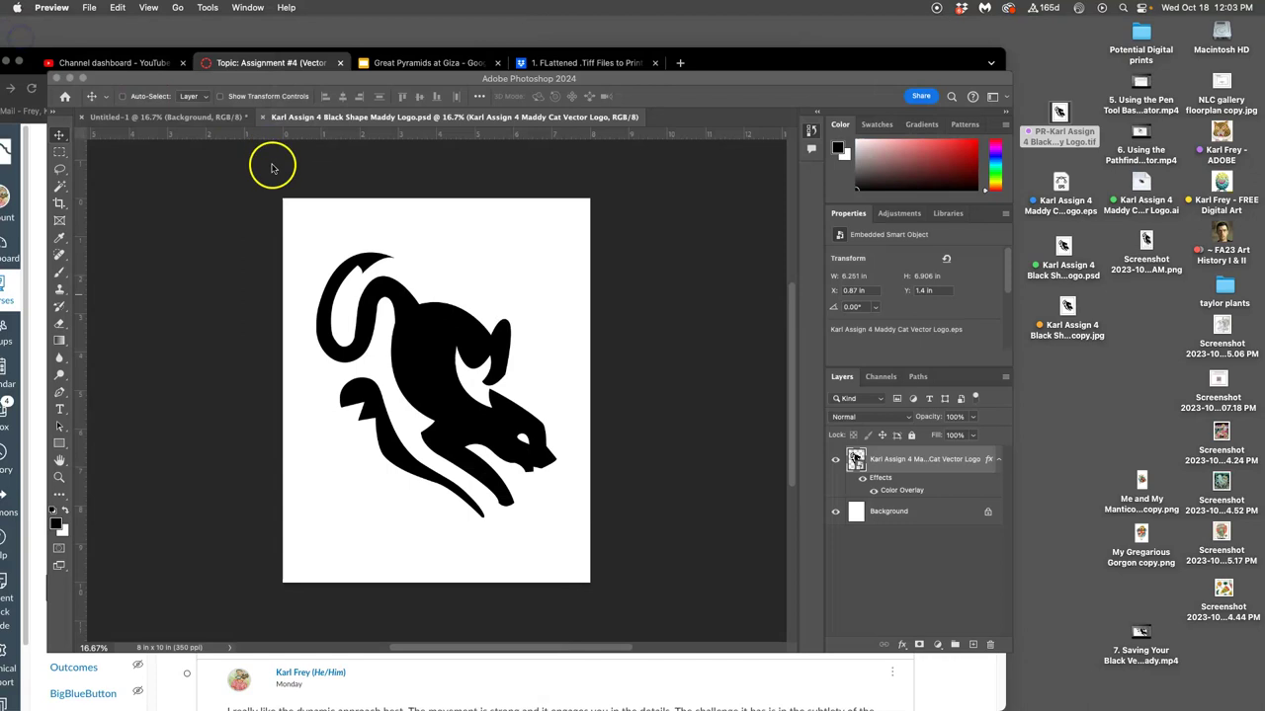
left_click(263, 117)
left_click(38, 156)
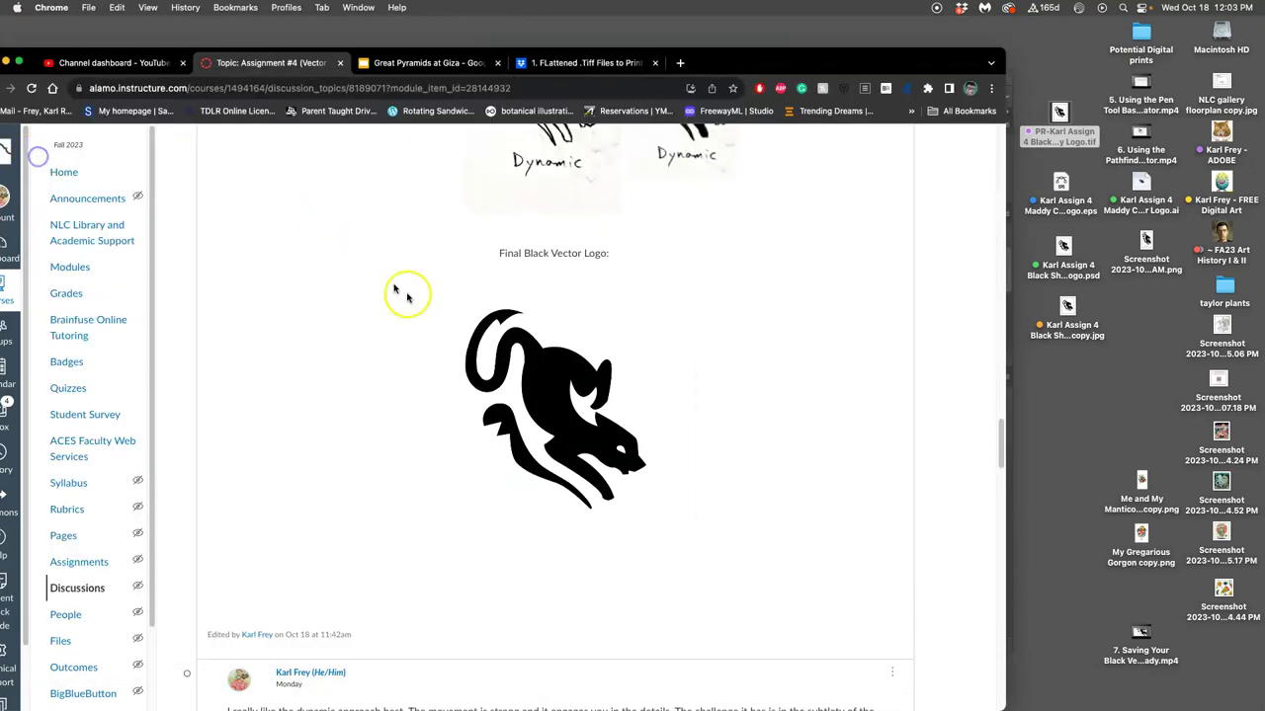
scroll(587, 207, "up", 10)
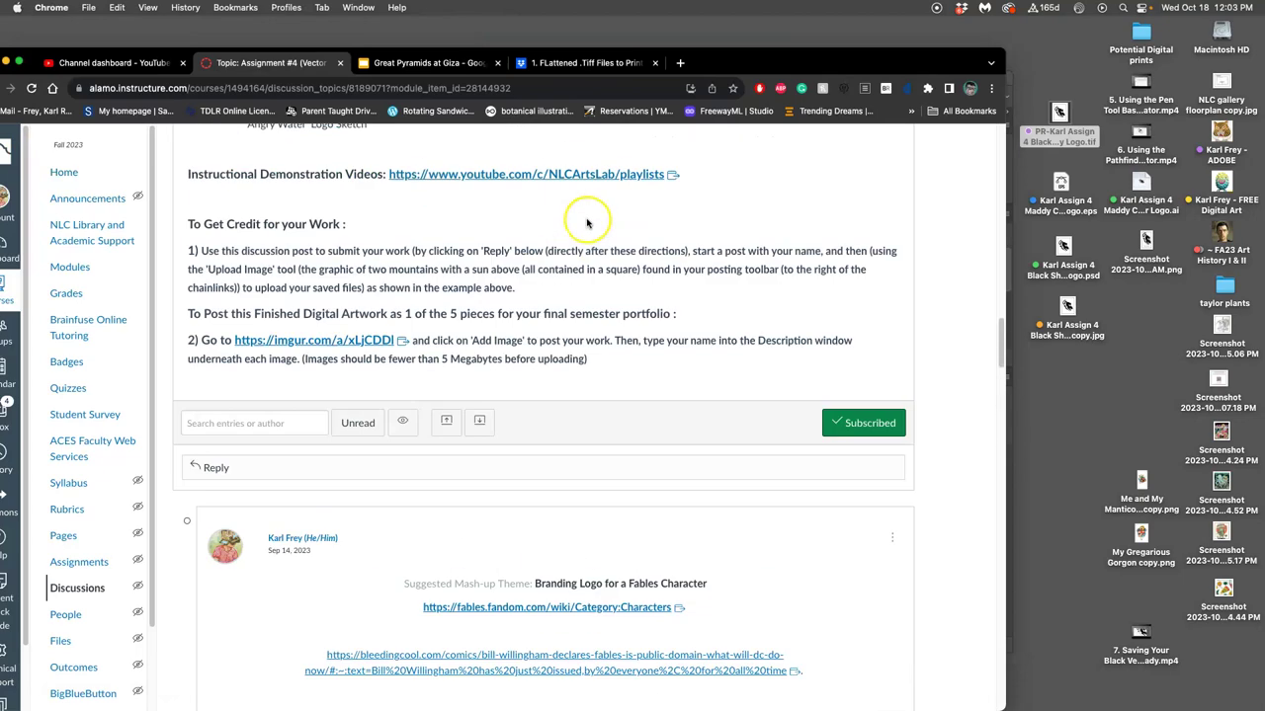
left_click(424, 469)
scroll(428, 470, "down", 2)
scroll(430, 464, "up", 15)
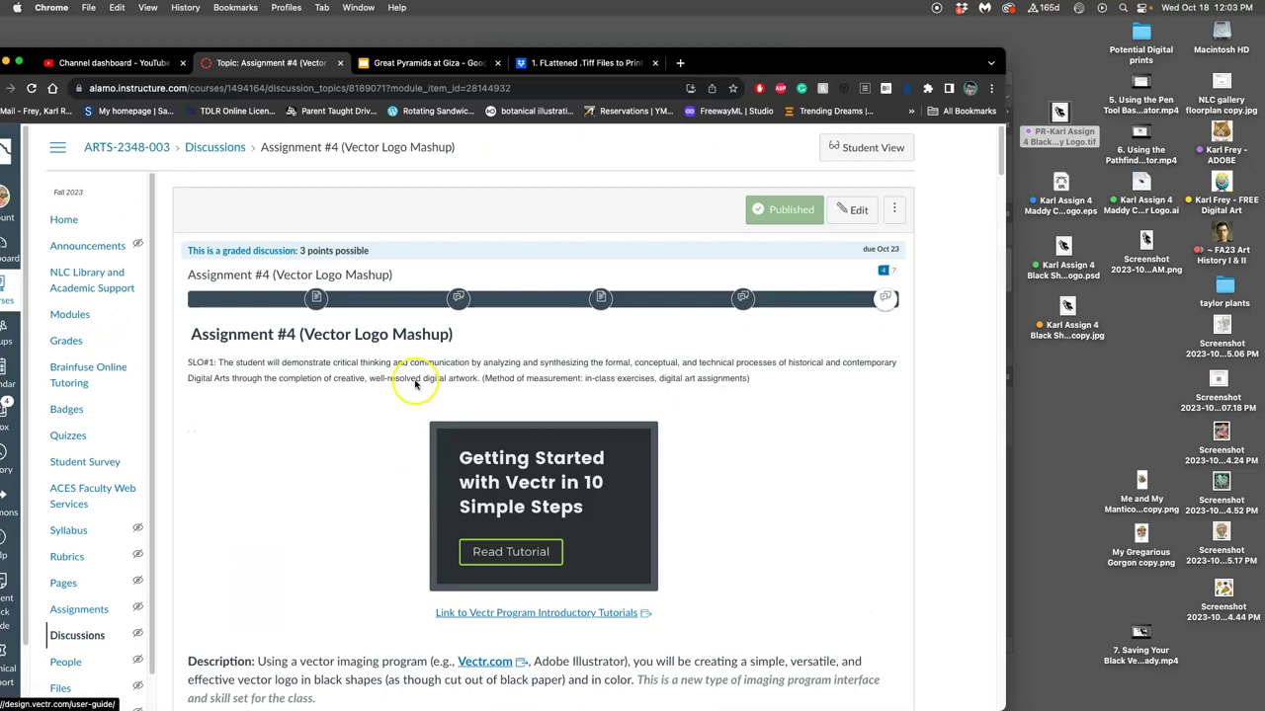
Load dropbox.com in a new Chrome tab.
left_click(679, 61)
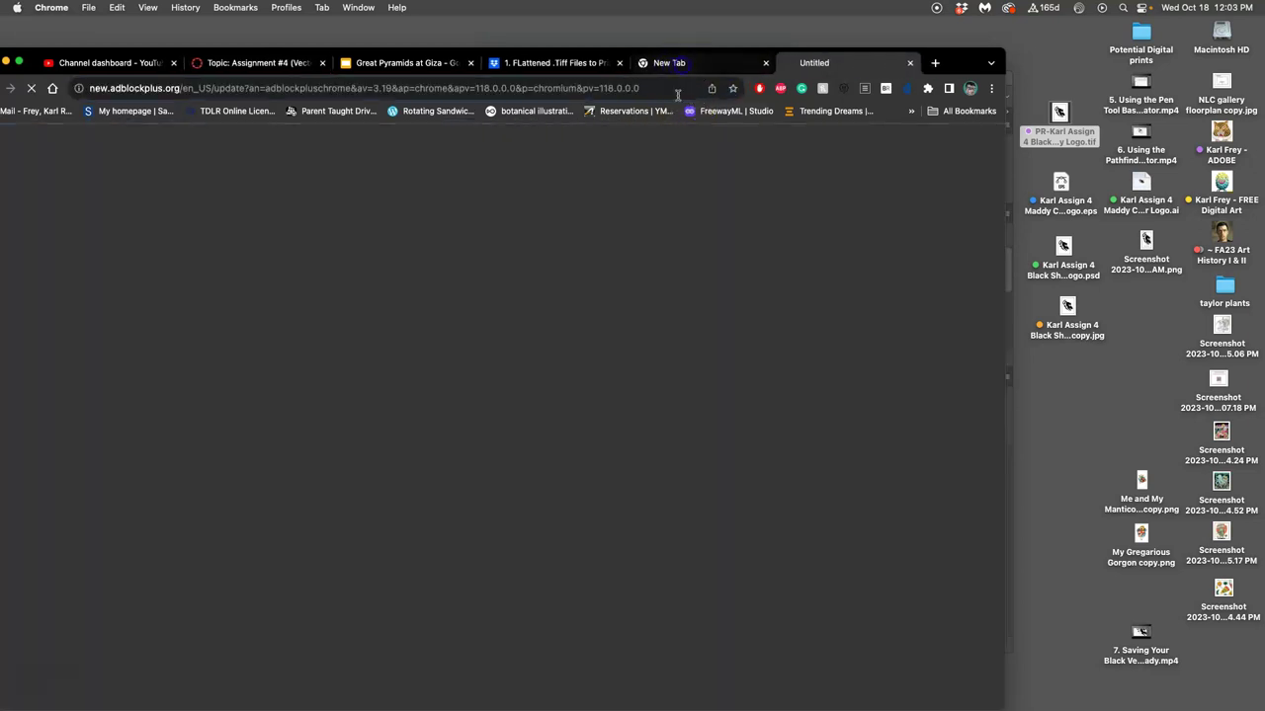
left_click(360, 89)
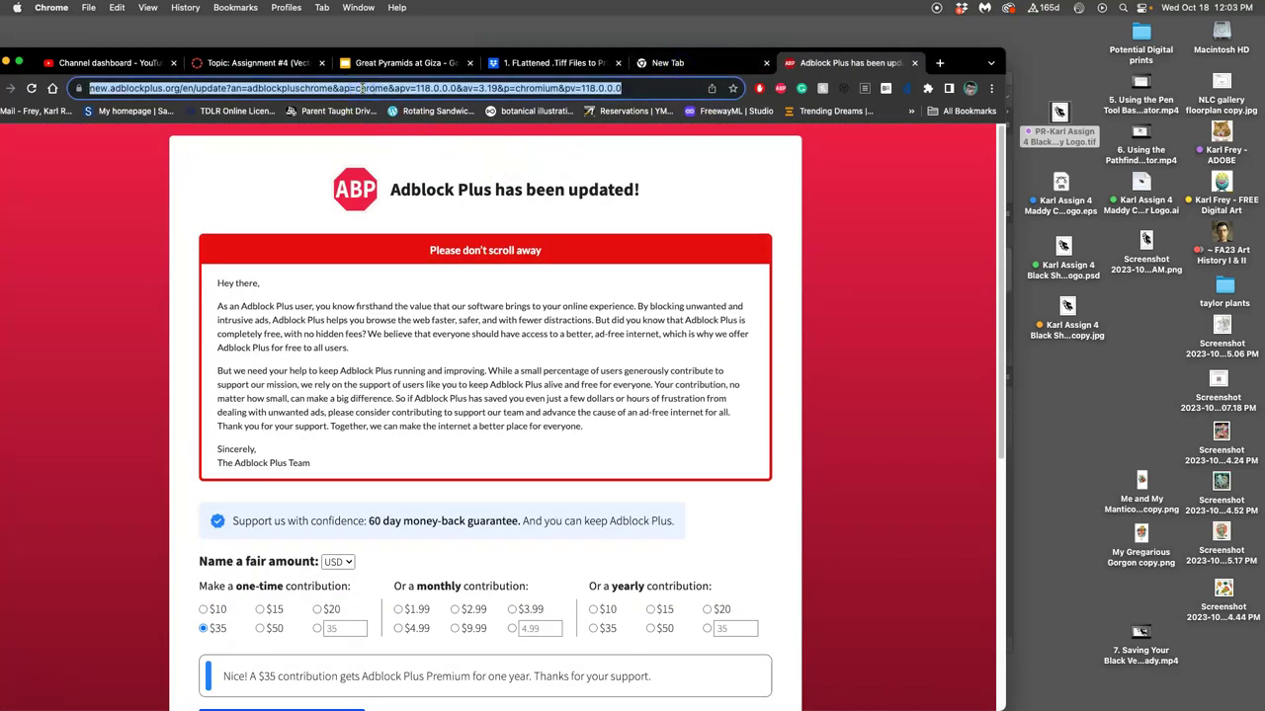
type("dropbox.")
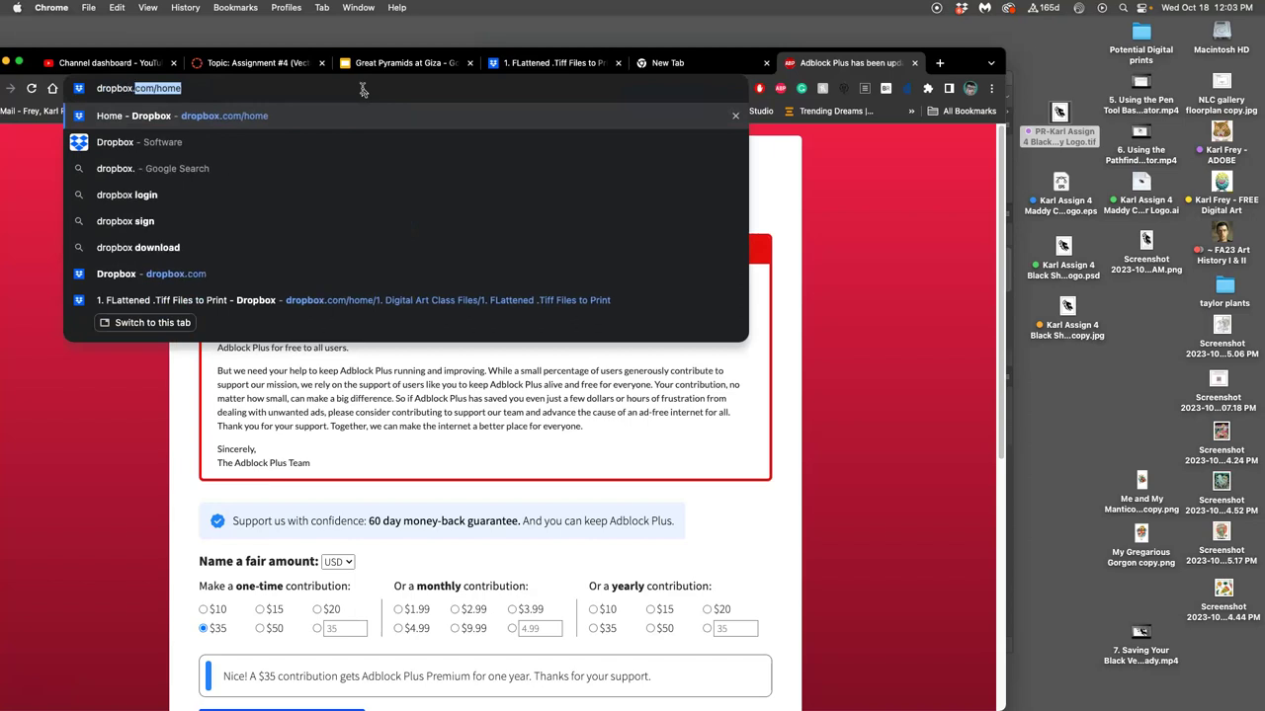
type("com")
key("Return")
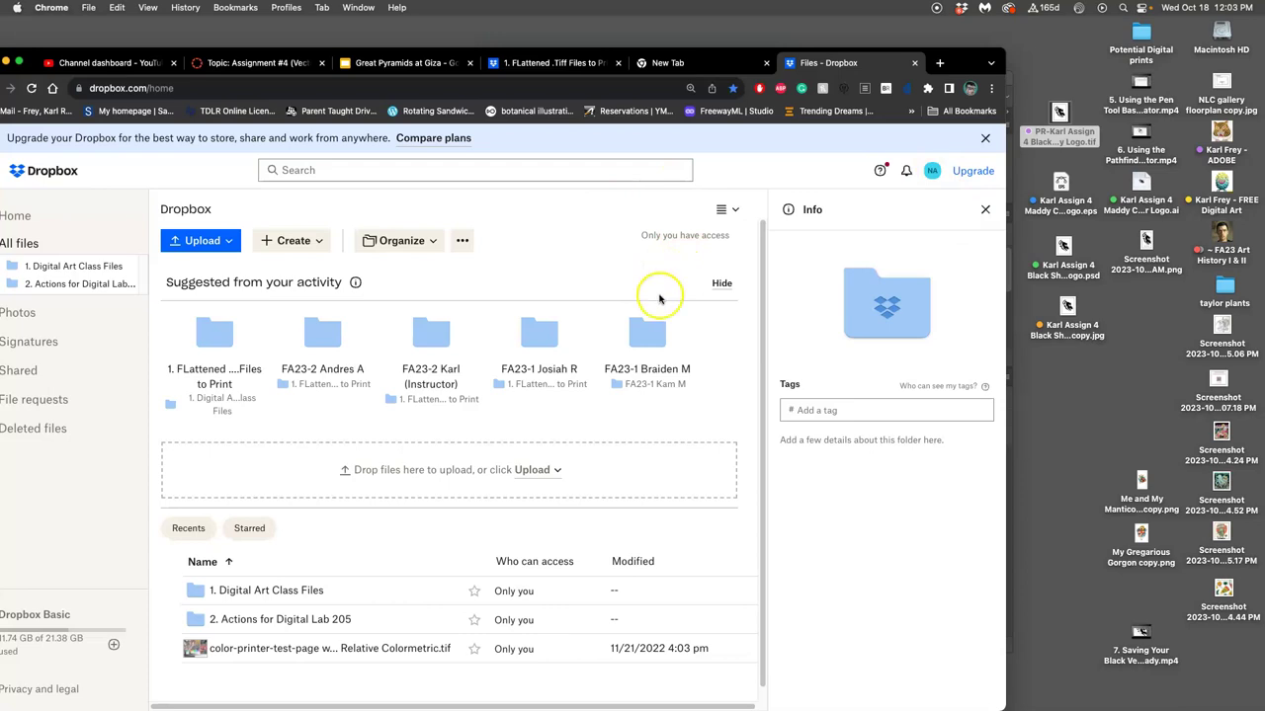
Navigate to 1. Digital Art Class Files > 1. FLattened .Tiff Files to Print > instructor's FA23-1 folder.
scroll(539, 307, "down", 1)
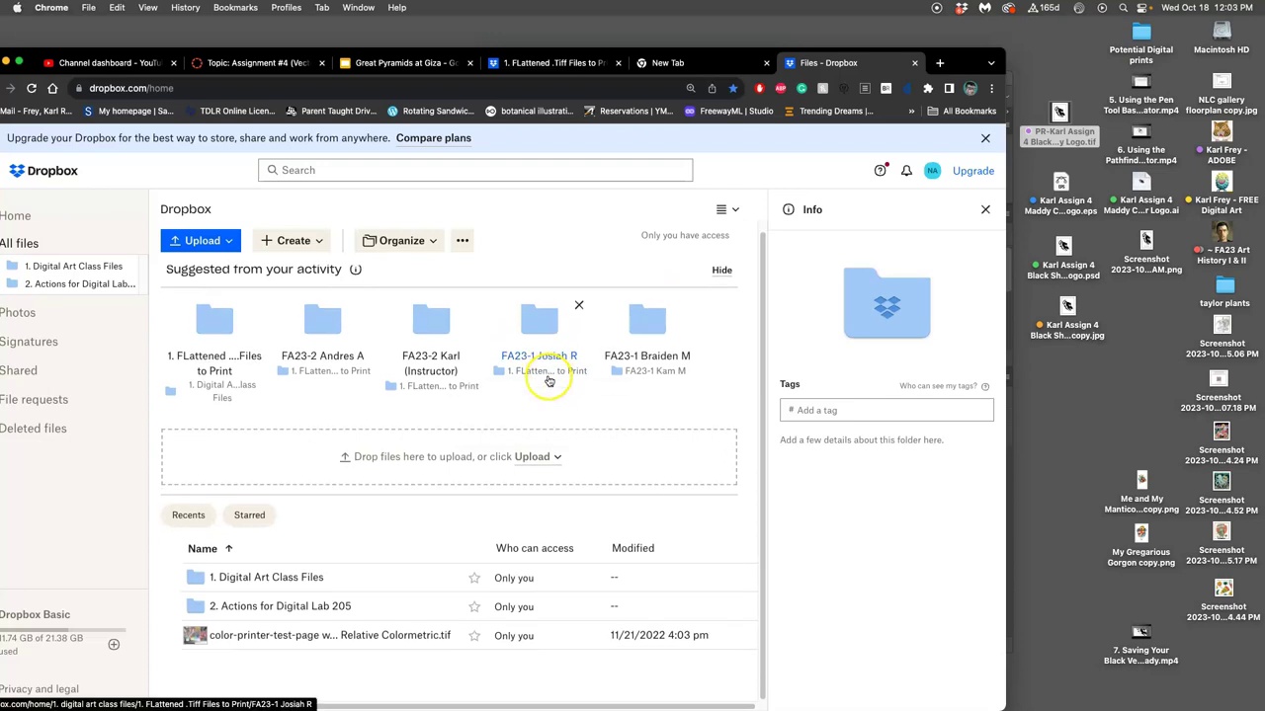
left_click(277, 579)
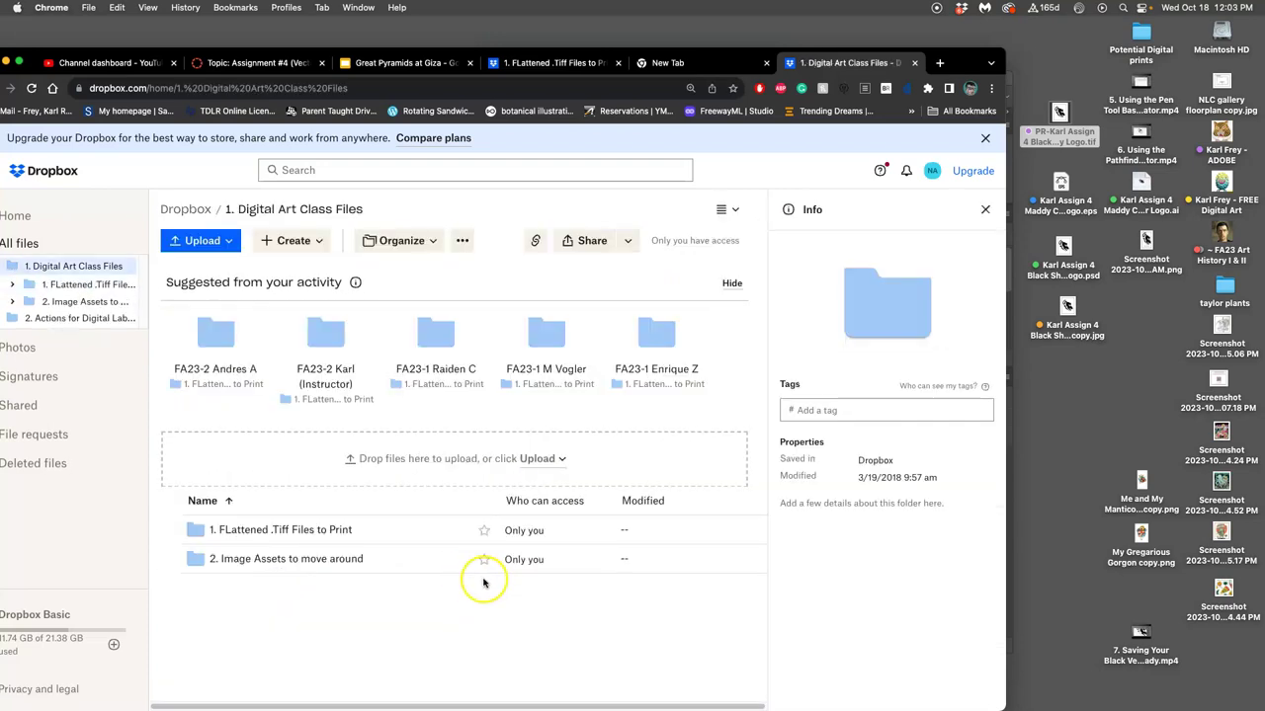
left_click(309, 535)
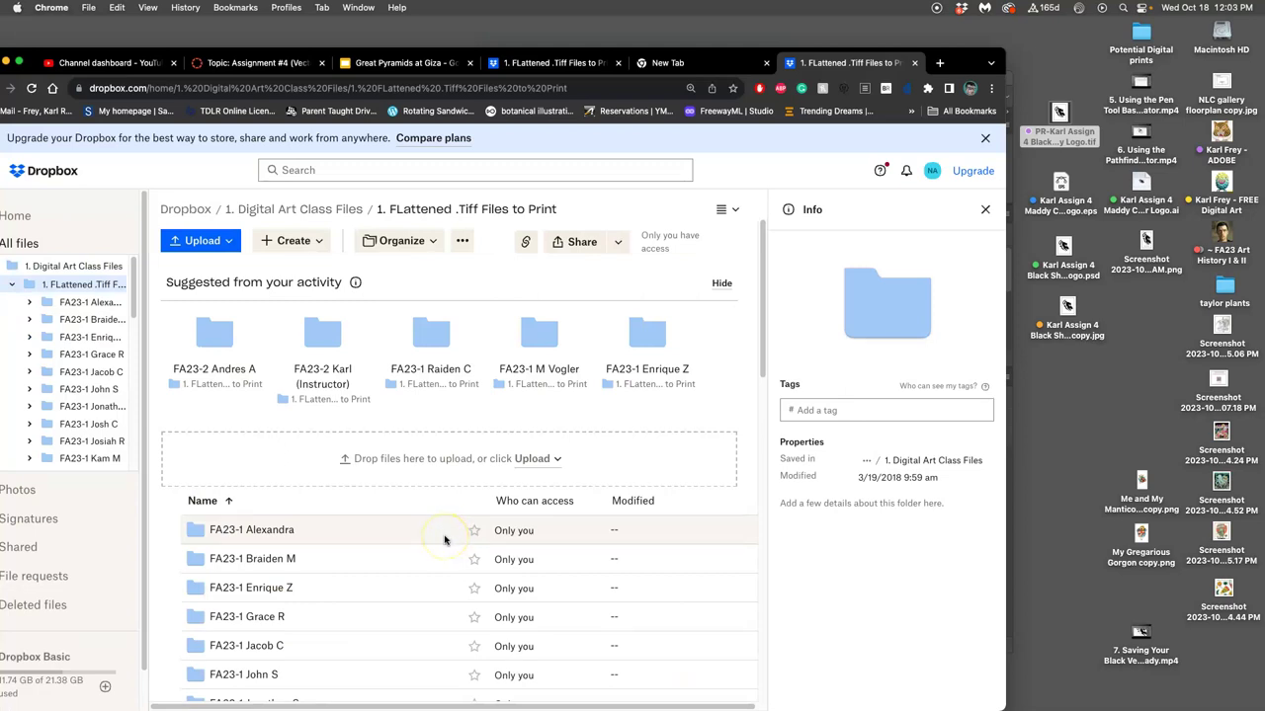
scroll(415, 539, "down", 3)
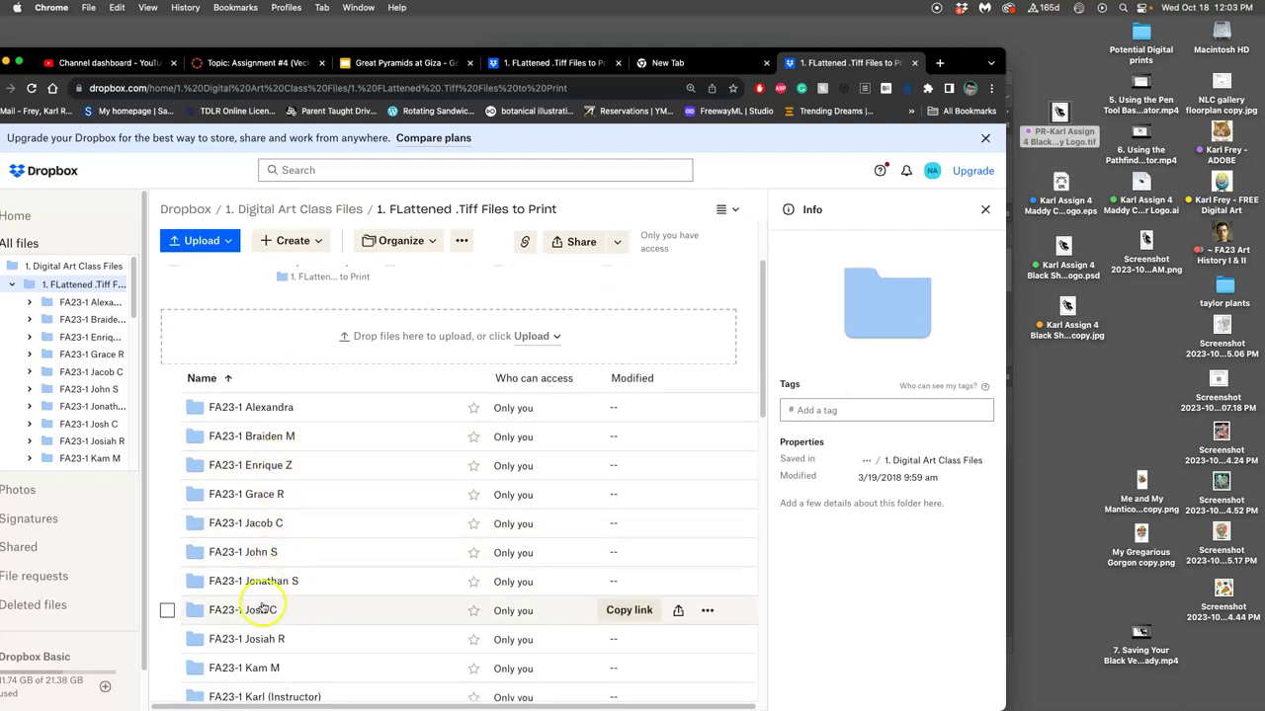
scroll(257, 508, "down", 2)
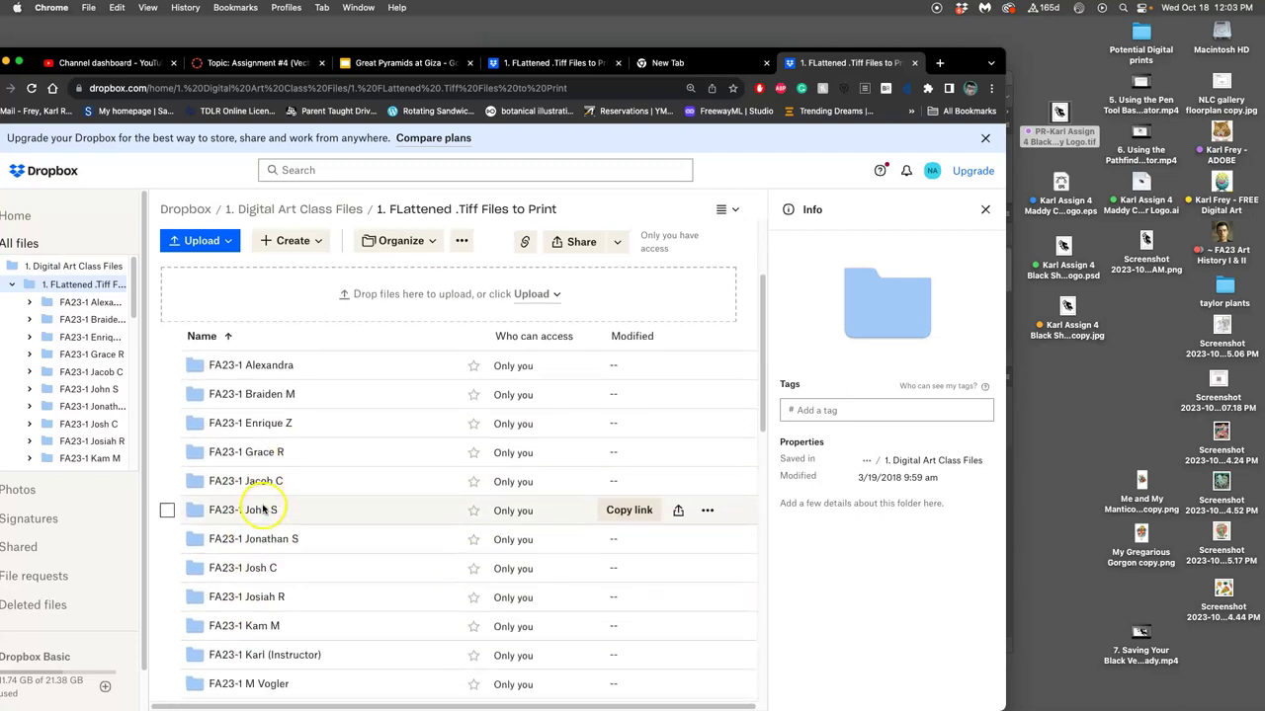
scroll(262, 508, "down", 1)
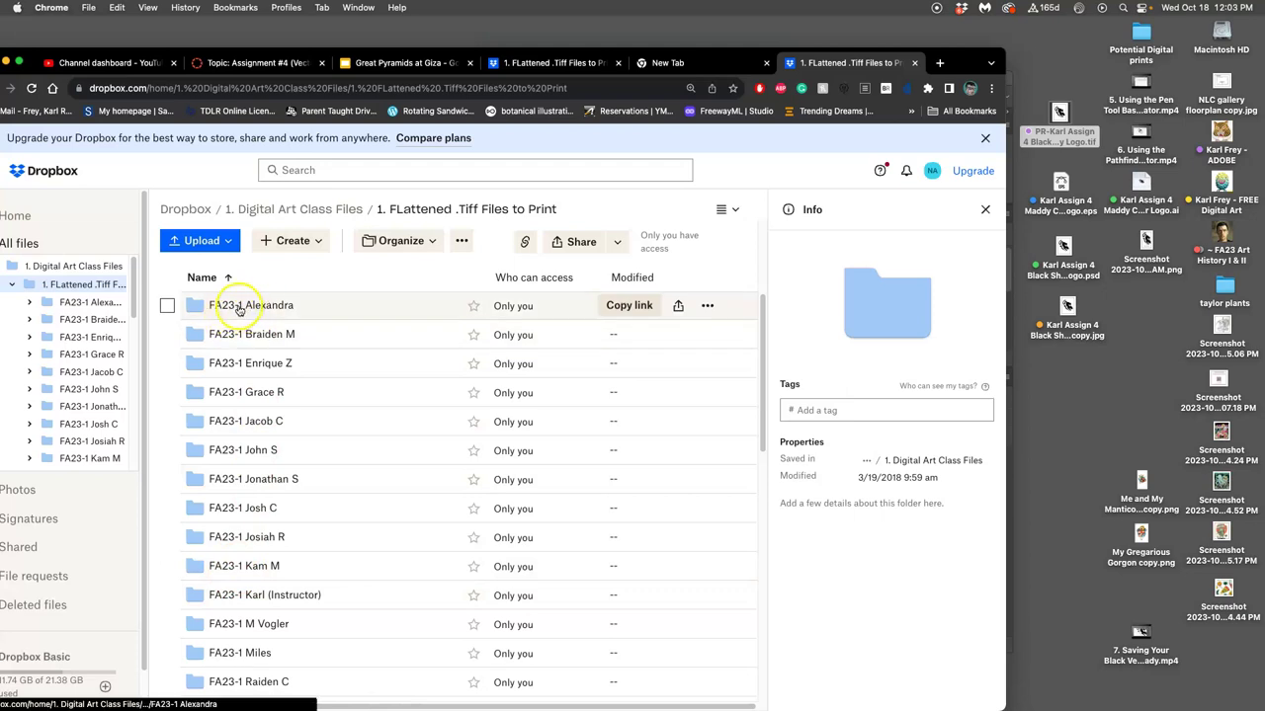
left_click(226, 596)
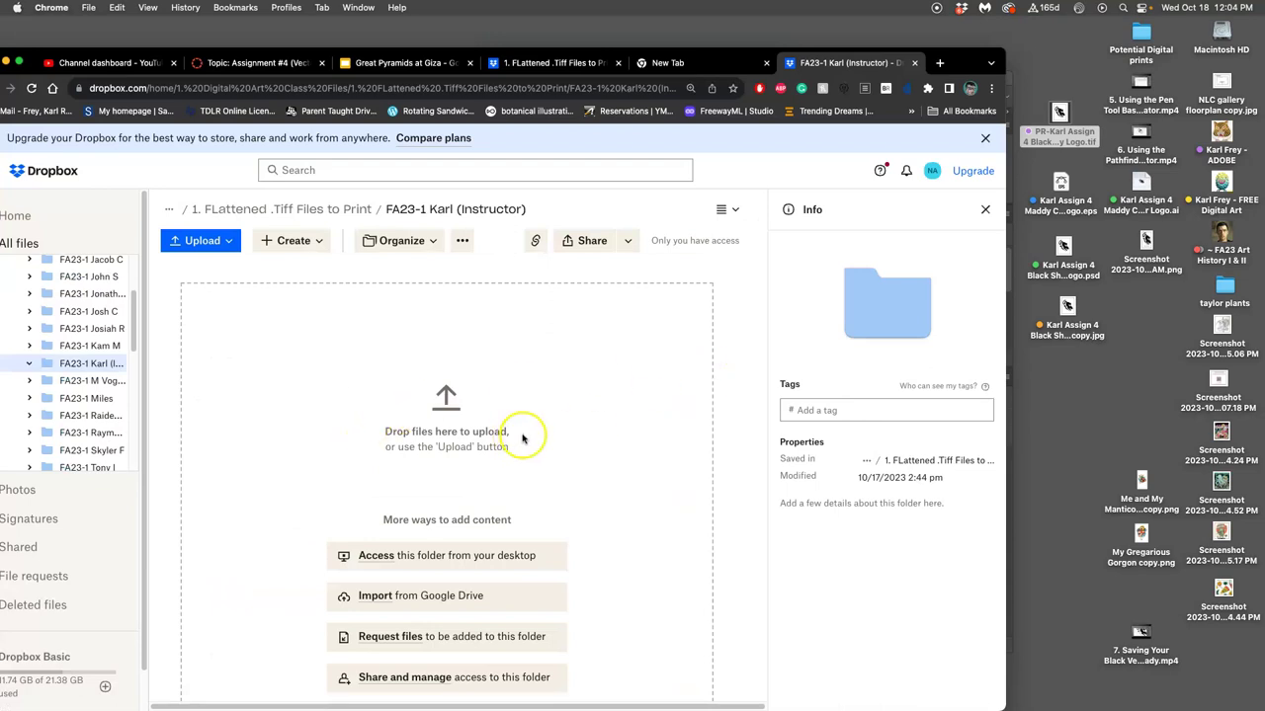
Drag the PR- cat logo TIFF from the desktop into the instructor's FA23-1 Dropbox folder.
left_click_drag(1059, 112, 486, 393)
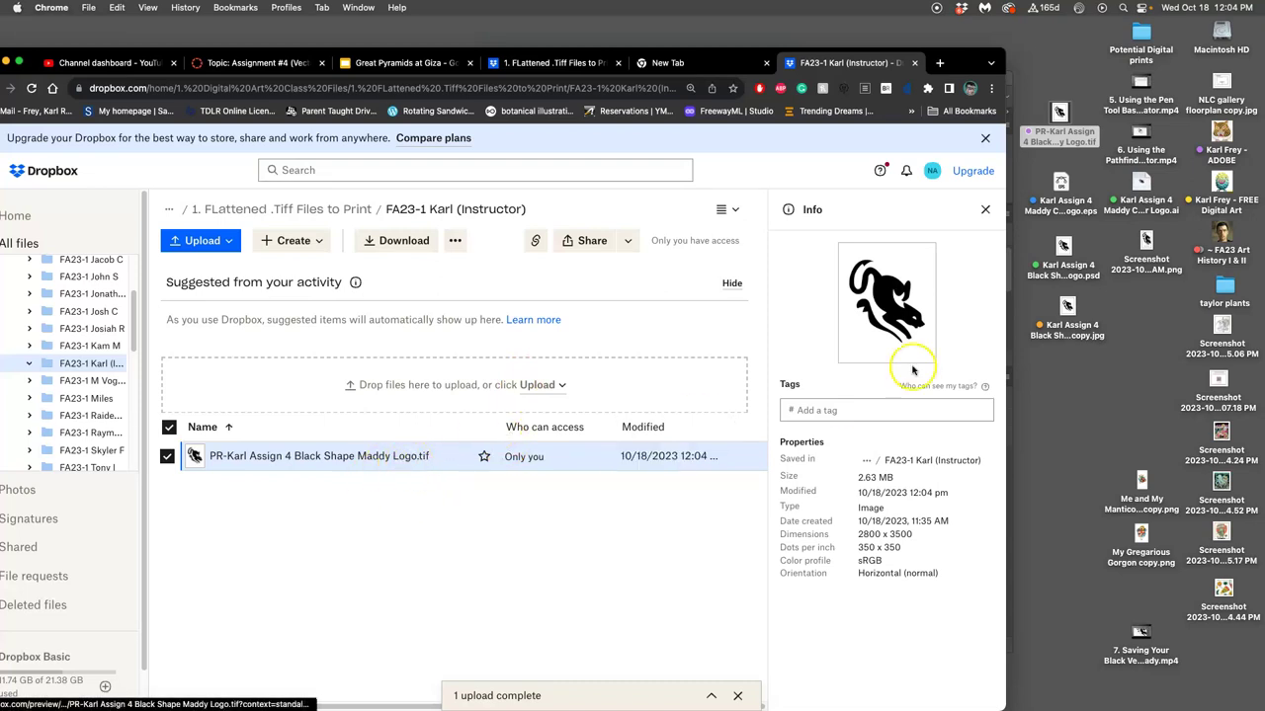
left_click(1059, 133)
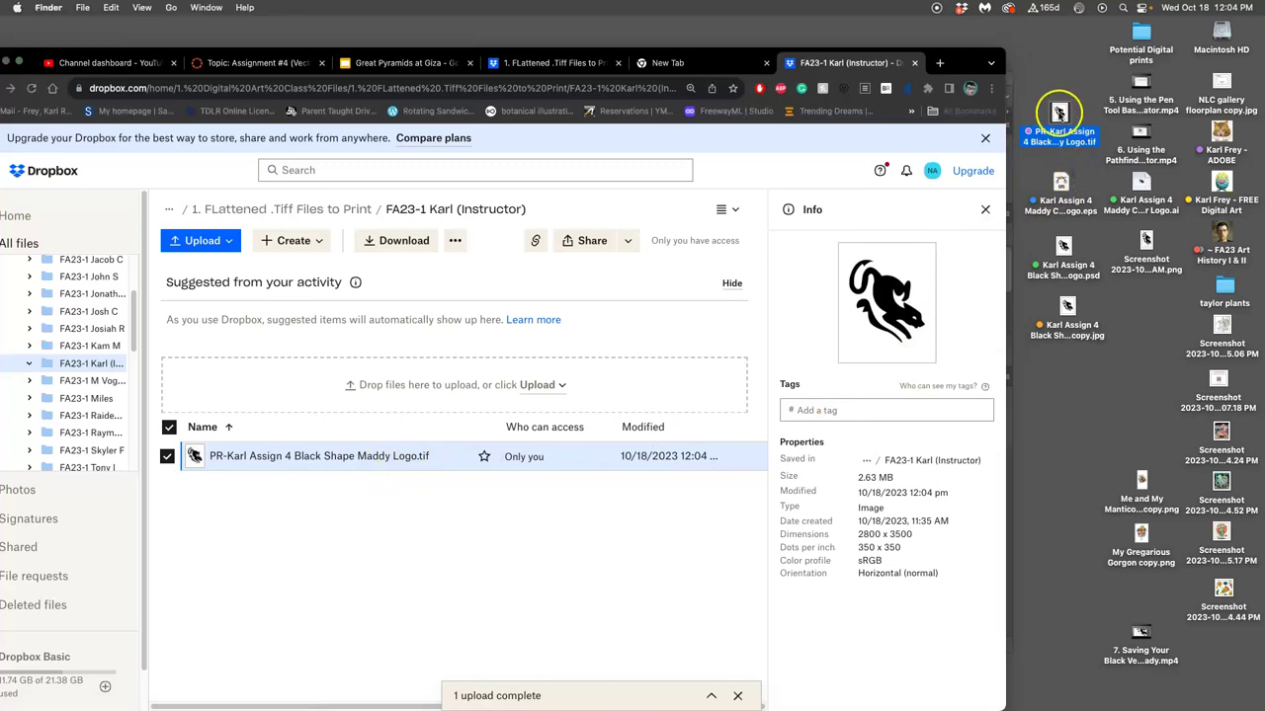
Open the PR- logo TIFF in Photoshop 2024, flatten it to a Background layer, and save.
right_click(1060, 116)
mouse_move(1037, 135)
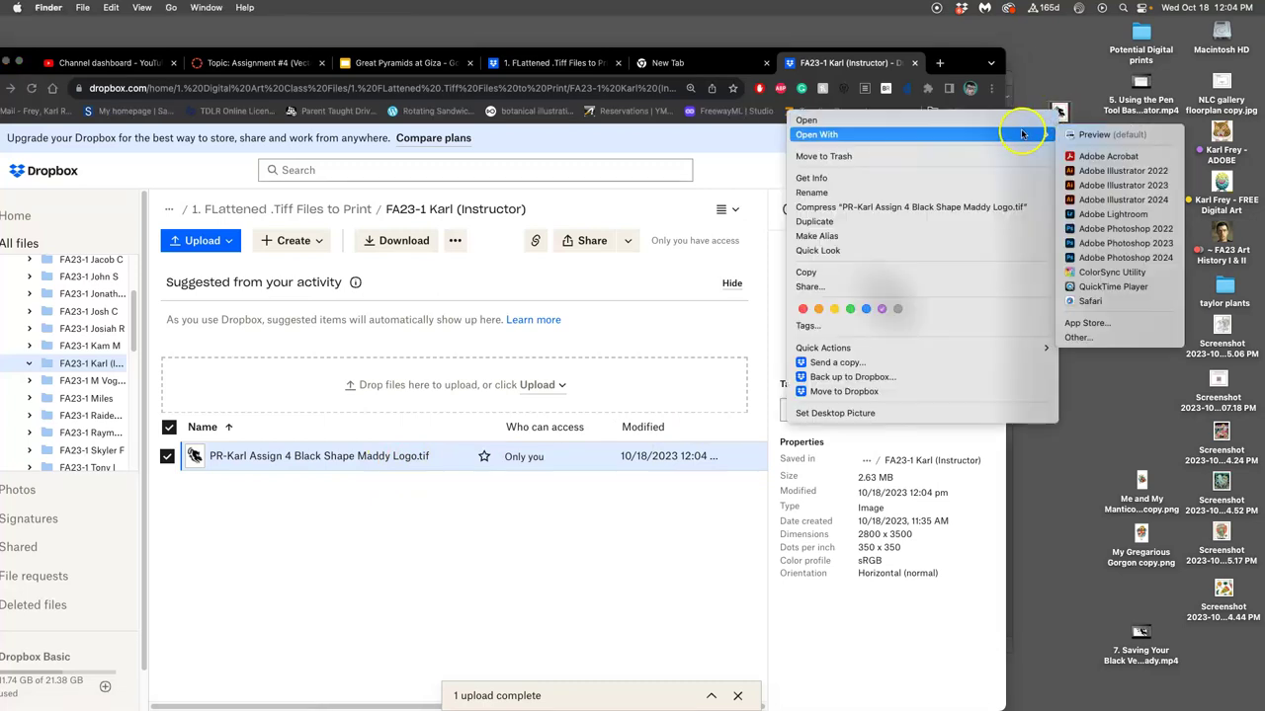
left_click(1112, 259)
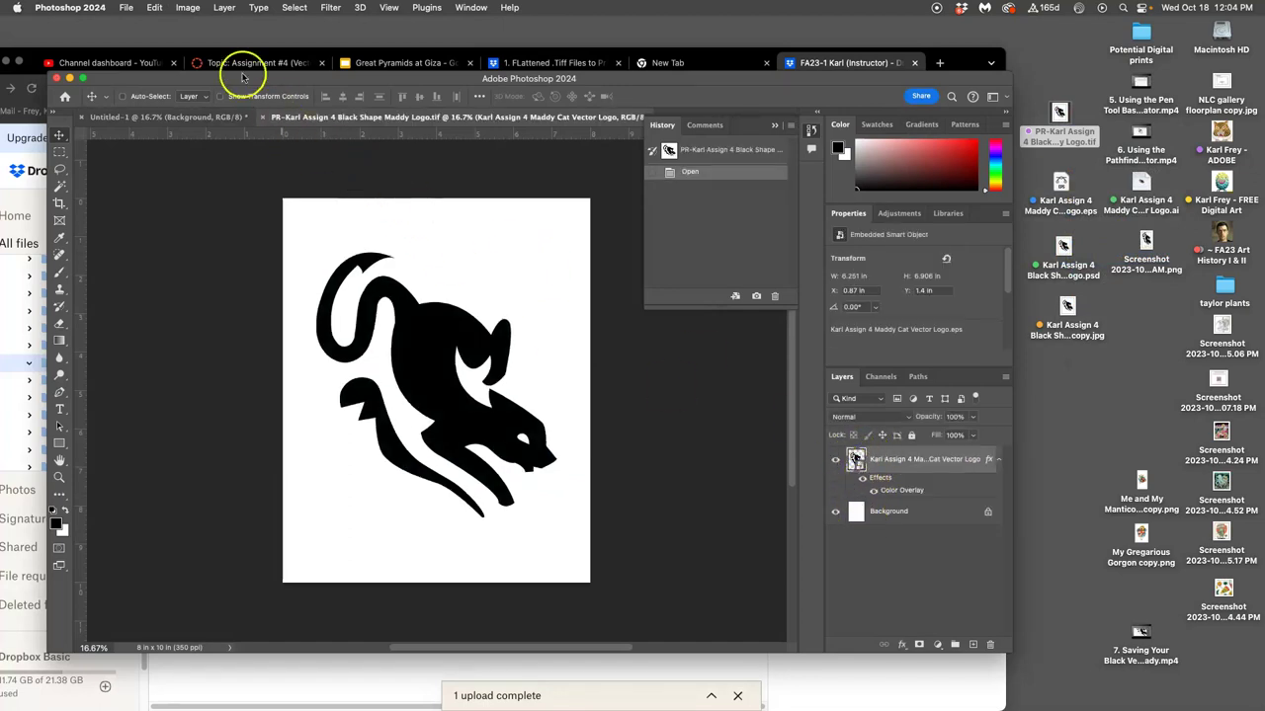
left_click(223, 8)
left_click(247, 503)
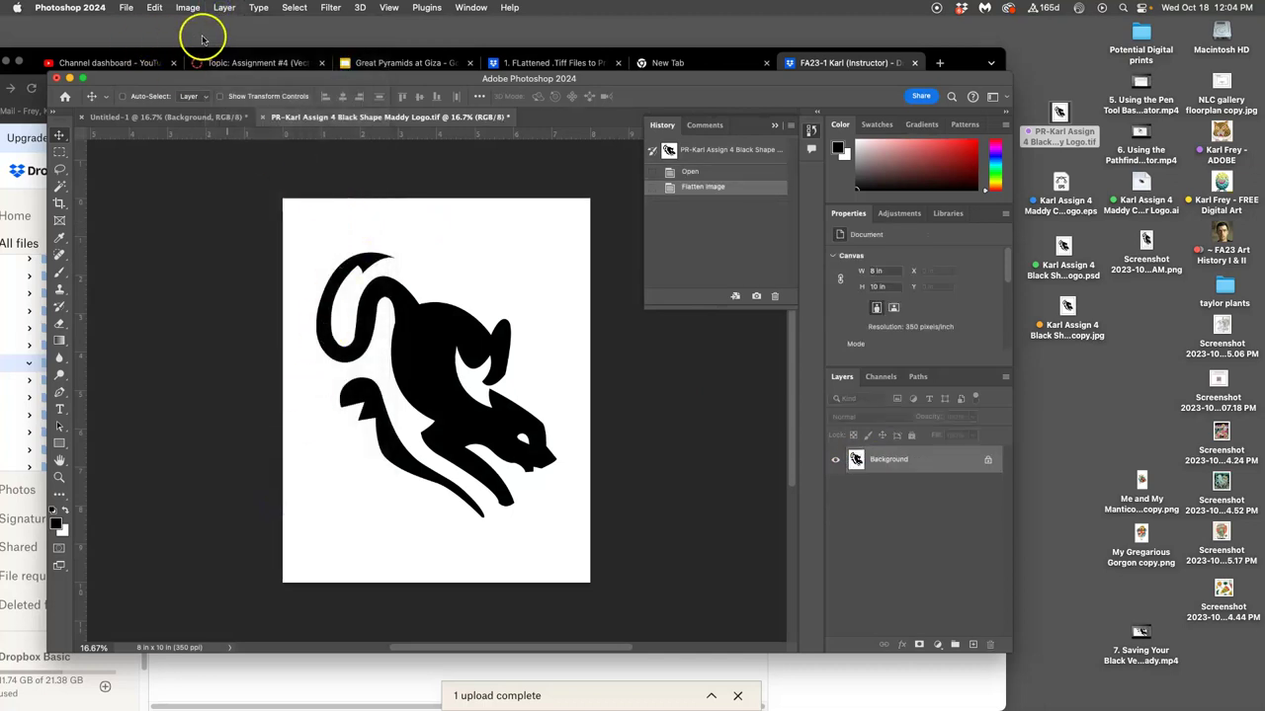
left_click(127, 8)
left_click(141, 141)
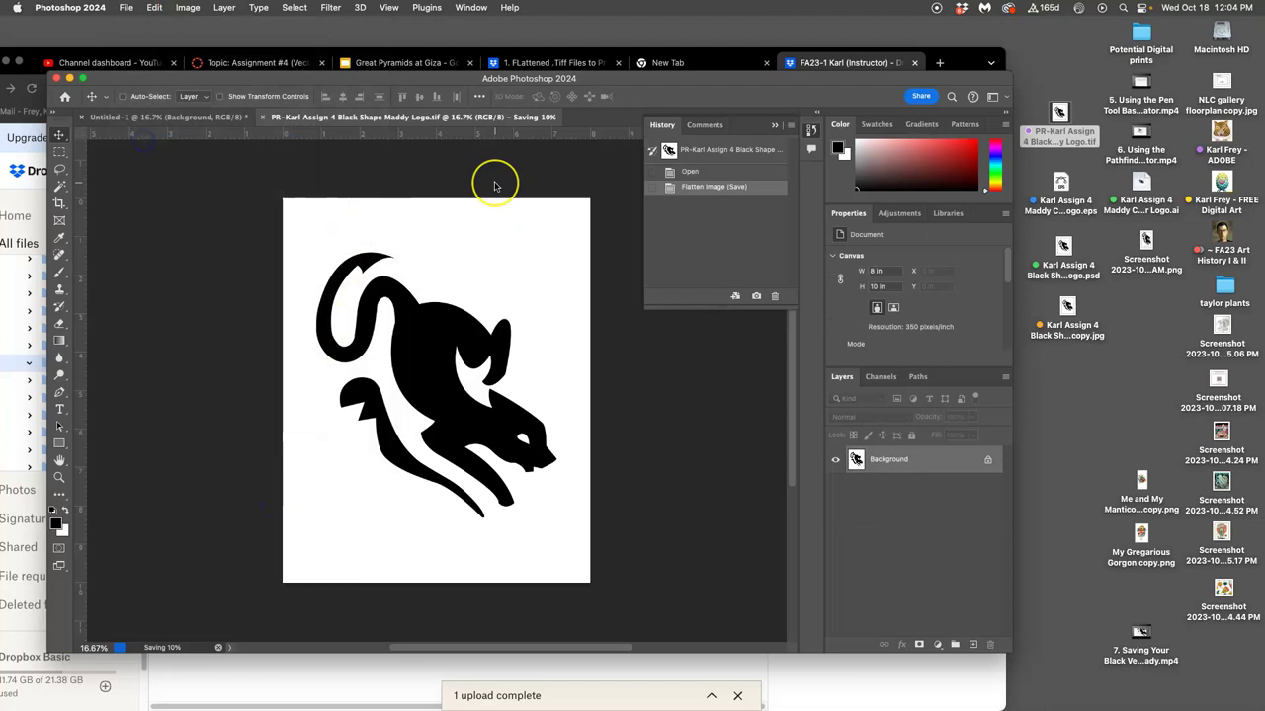
Close the PR- logo document and discard the Untitled-1 document.
left_click(262, 117)
left_click(82, 117)
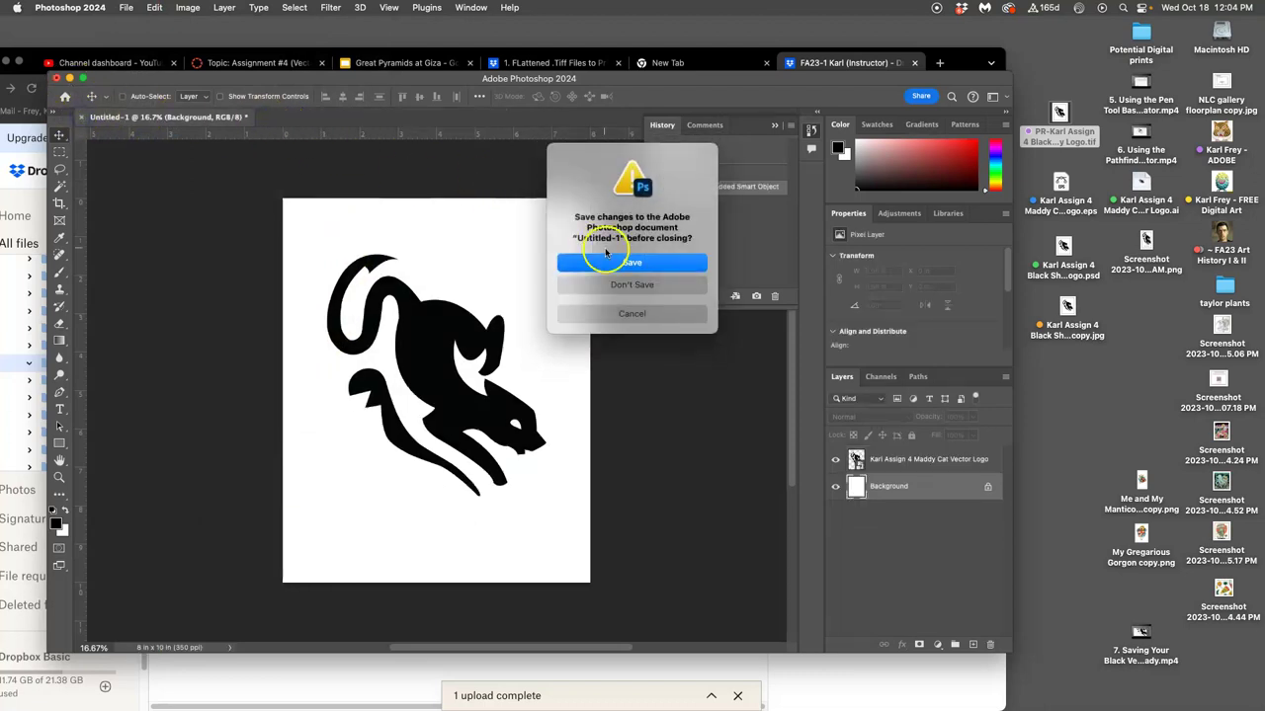
left_click(623, 274)
Close Photoshop and re-upload the flattened PR- logo TIFF (219.44 KB) to the Dropbox folder.
left_click(57, 79)
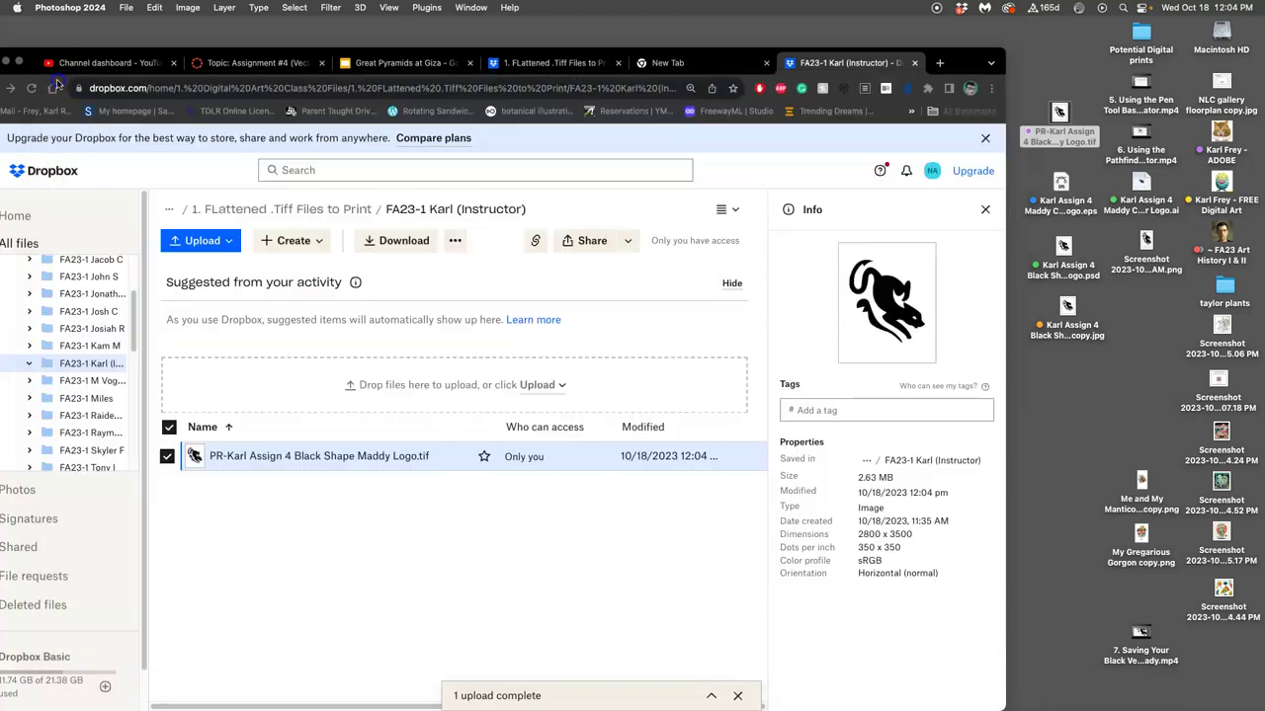
left_click(1093, 354)
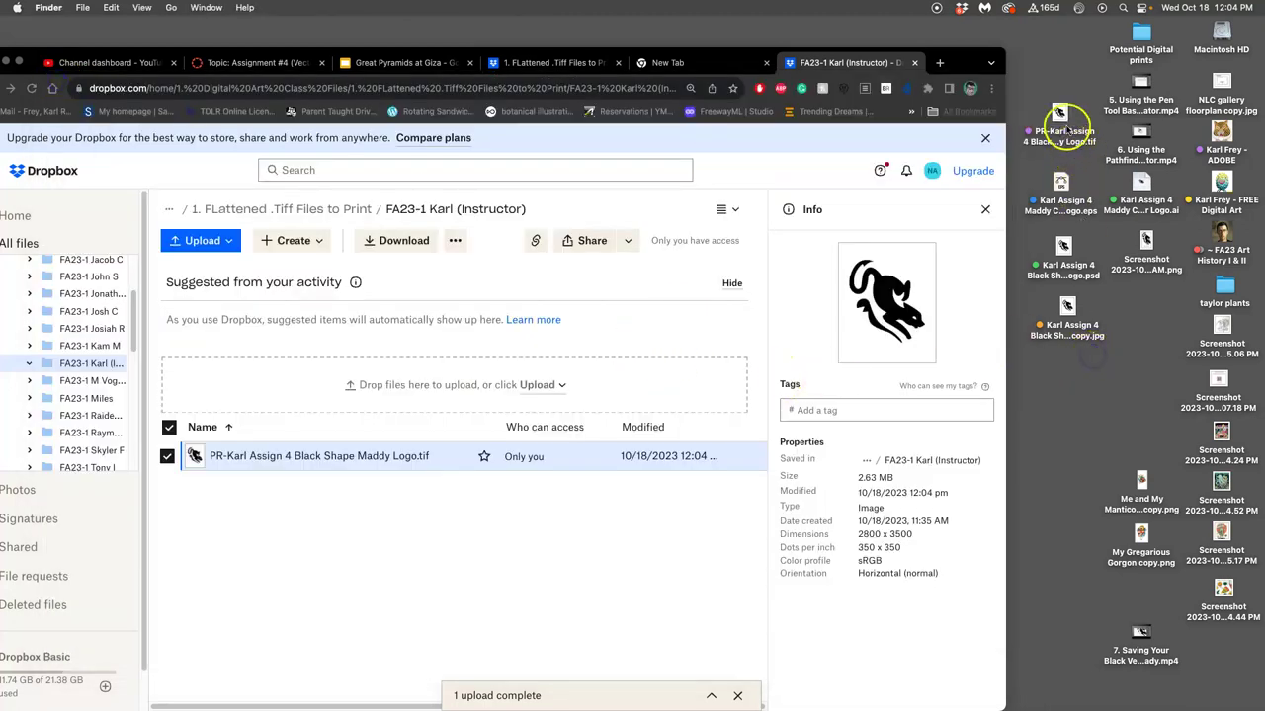
left_click_drag(1059, 112, 499, 491)
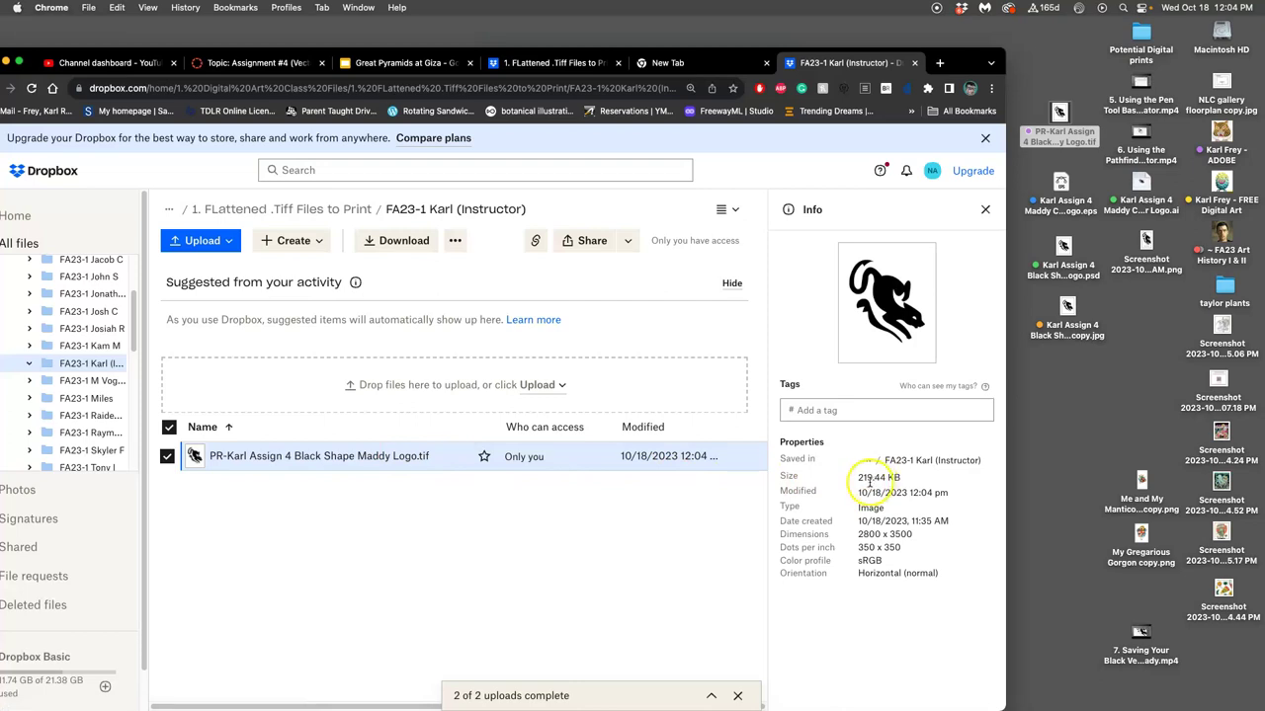
left_click(639, 507)
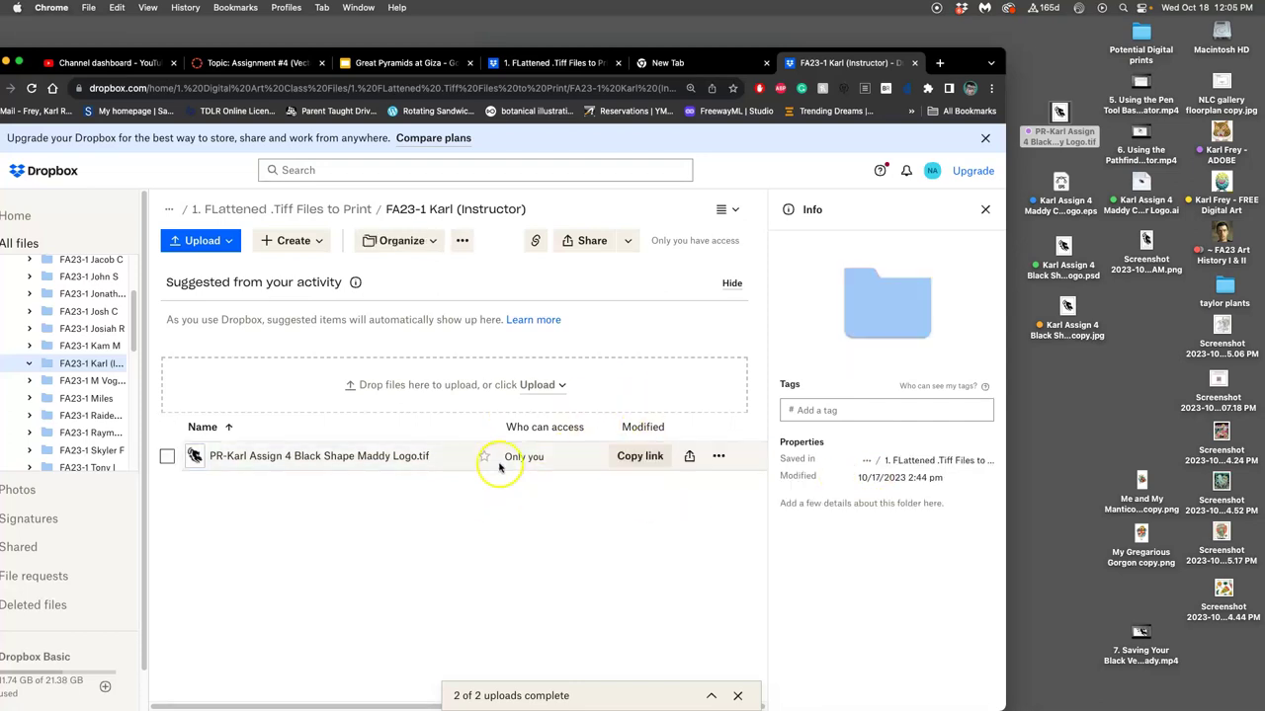